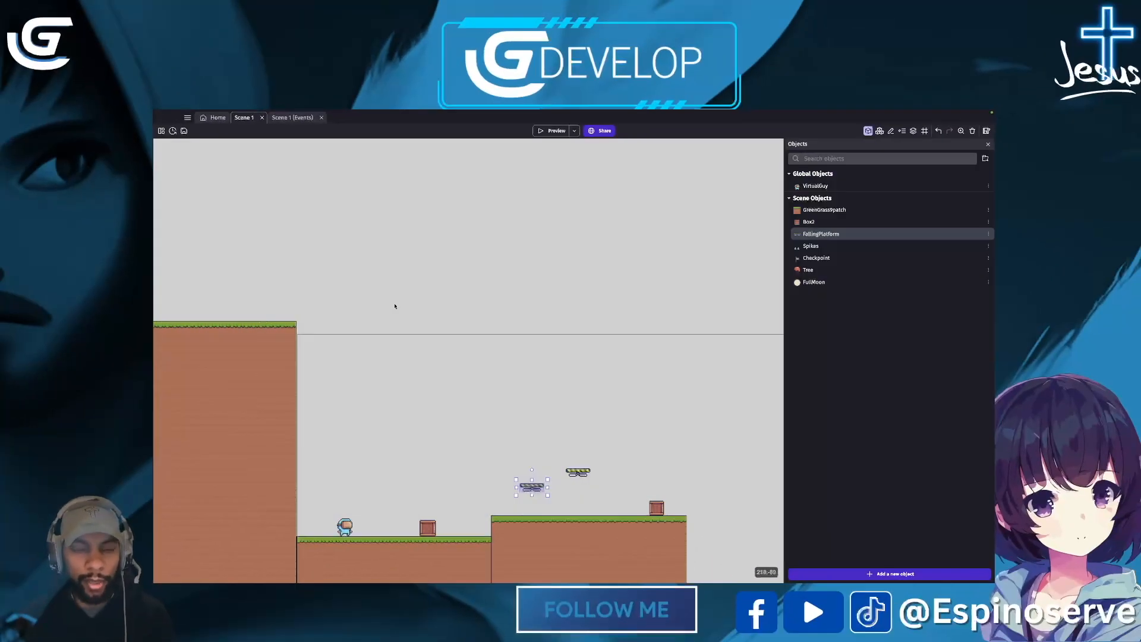
# Step: Preview the scene and run the character across the platforms, over the crates and up the slope to the second tree
pyautogui.scroll(-2, 392, 307)
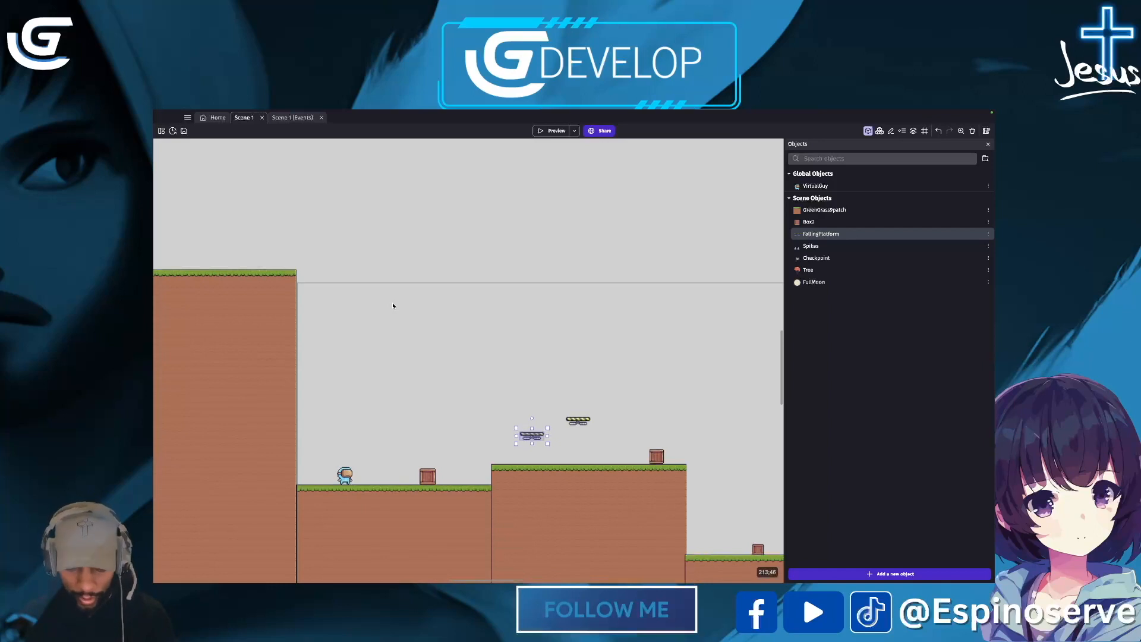
pyautogui.click(440, 329)
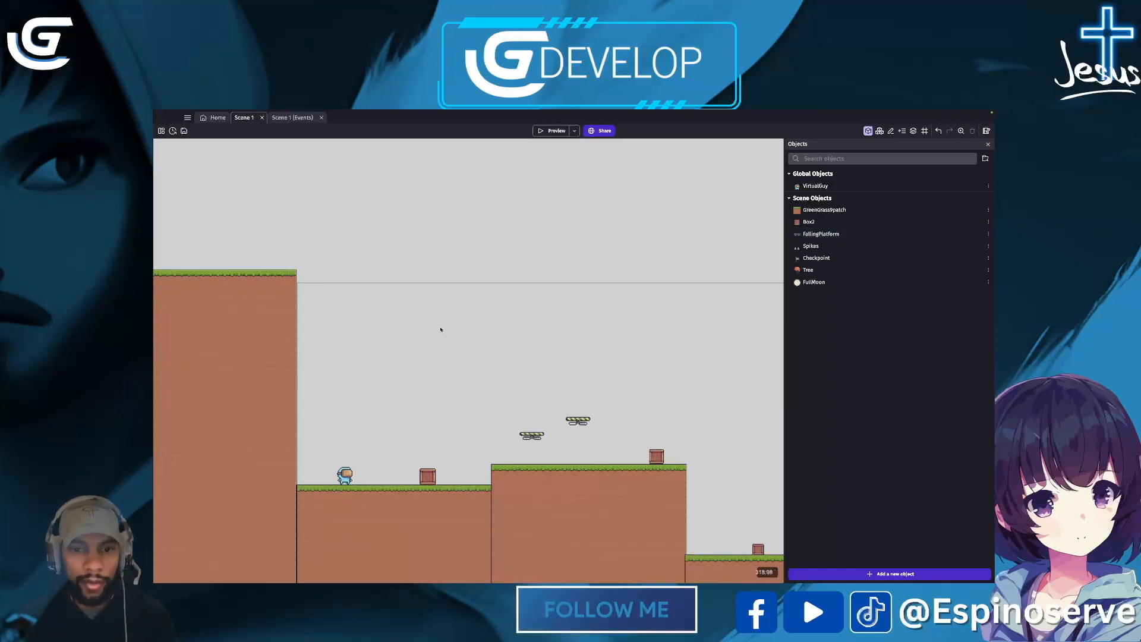
pyautogui.keyDown('ctrl'); pyautogui.scroll(-8, 440, 328); pyautogui.keyUp('ctrl')
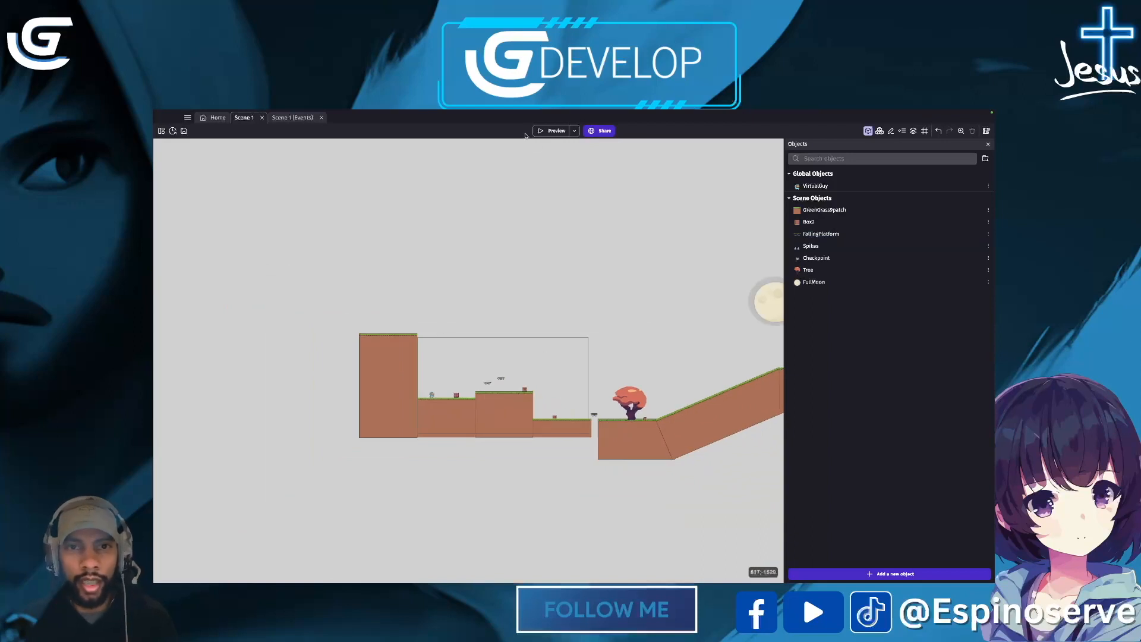
pyautogui.click(553, 131)
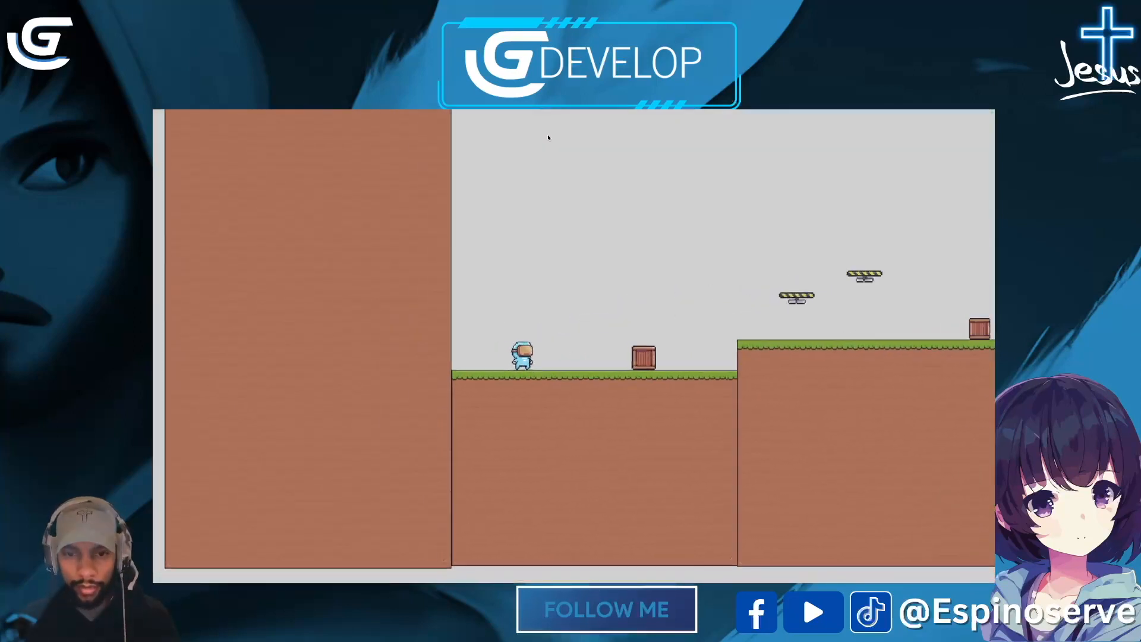
pyautogui.press('space')
pyautogui.press('Right')
pyautogui.press('space')
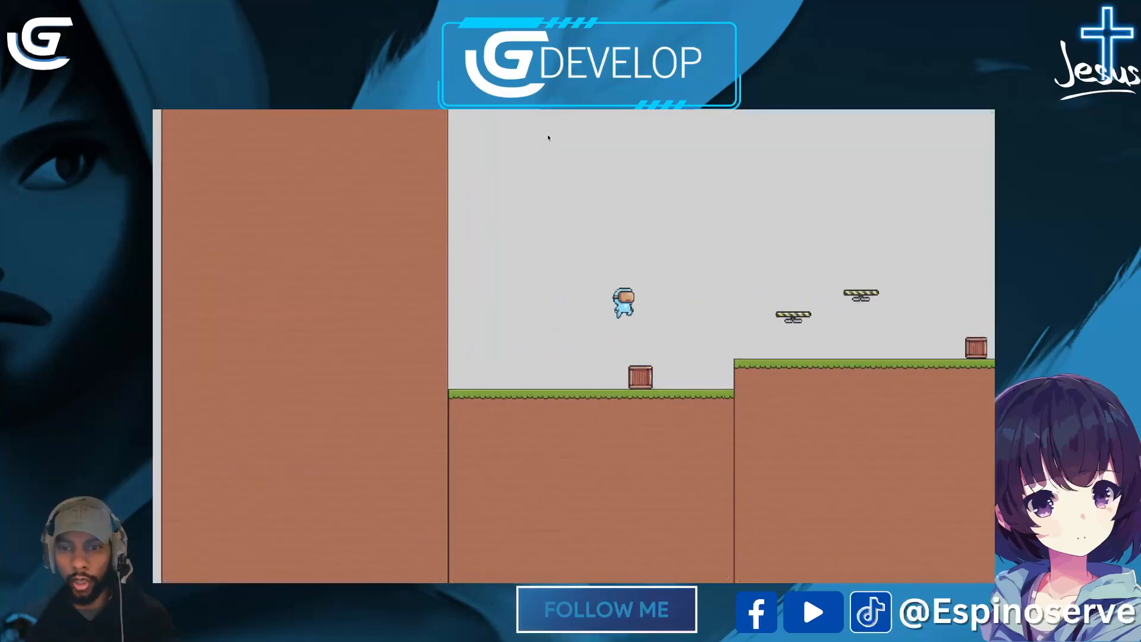
pyautogui.press('space')
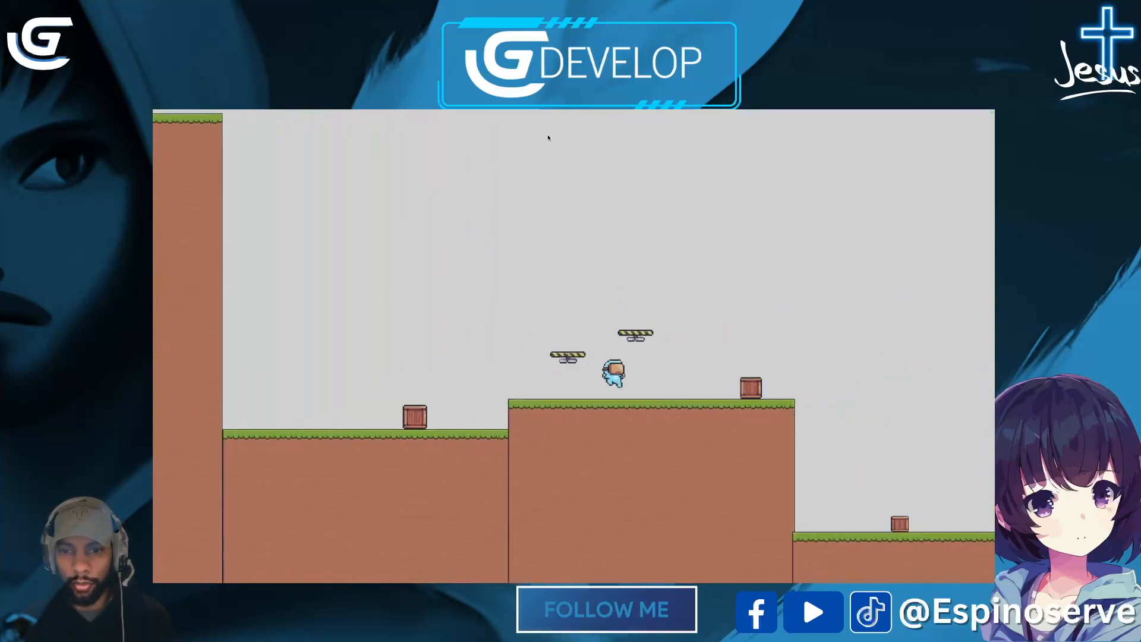
pyautogui.press('space')
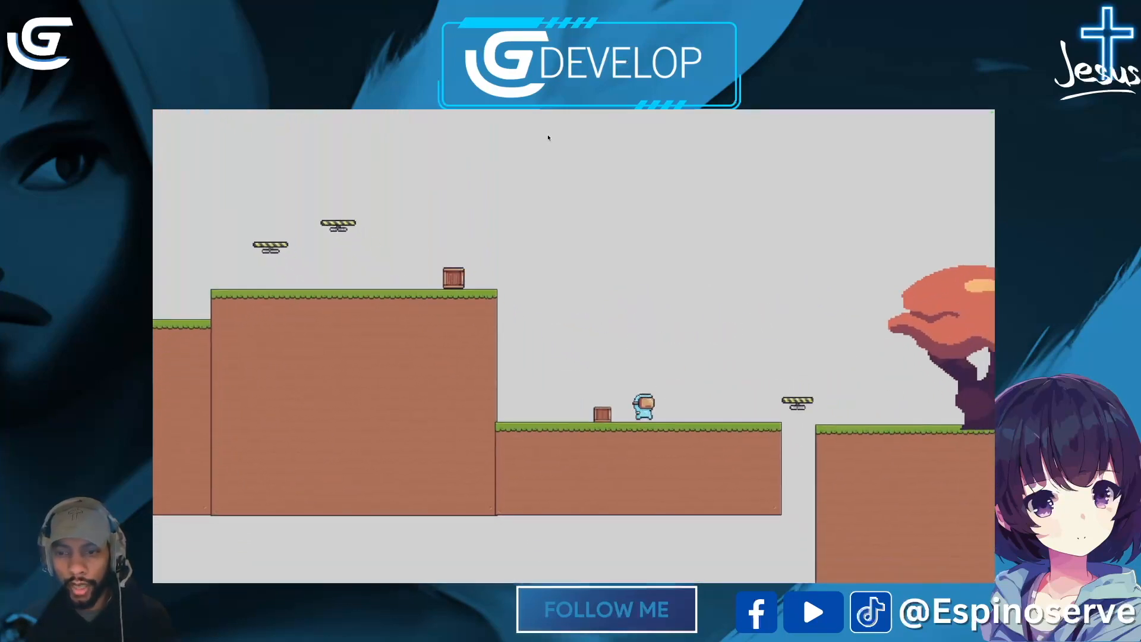
pyautogui.press('space')
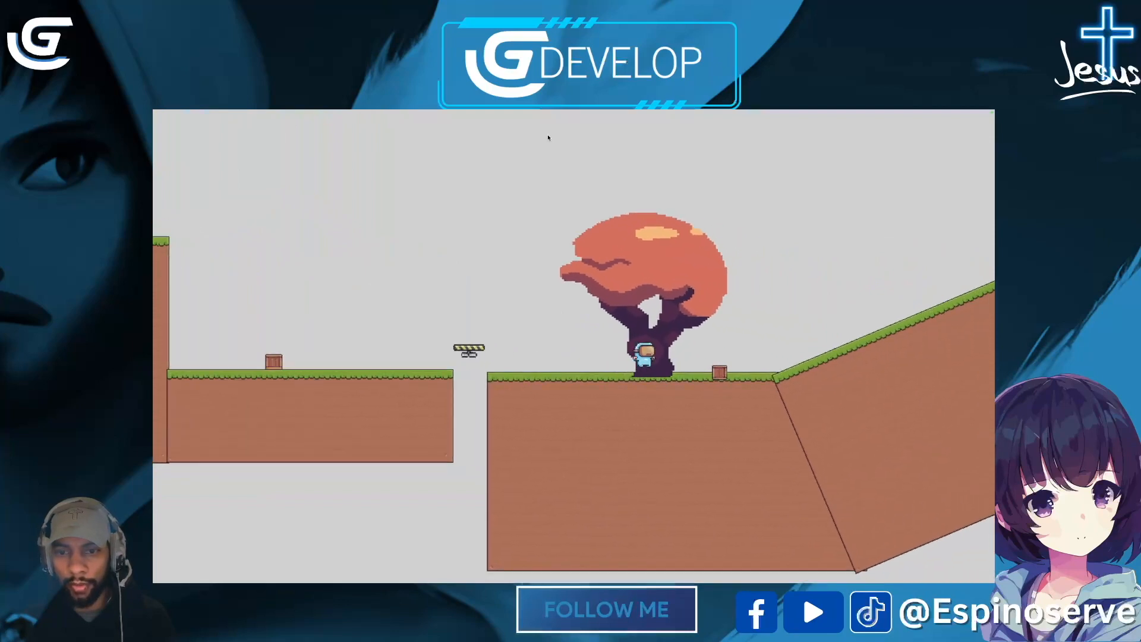
pyautogui.press('space')
pyautogui.press('space')
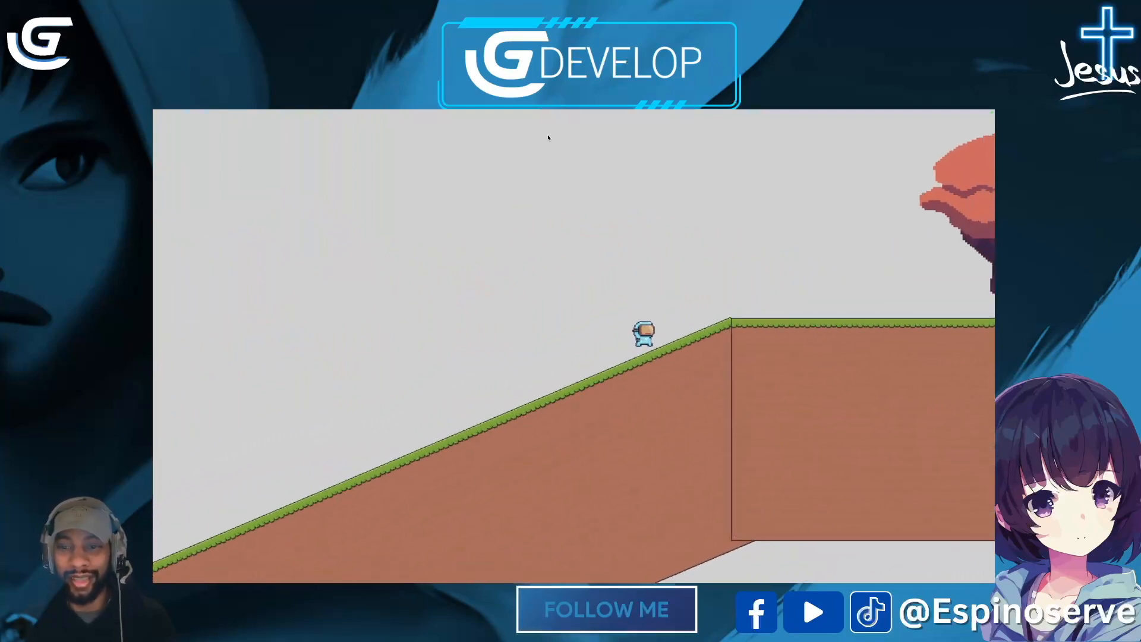
pyautogui.press('space')
pyautogui.press('space')
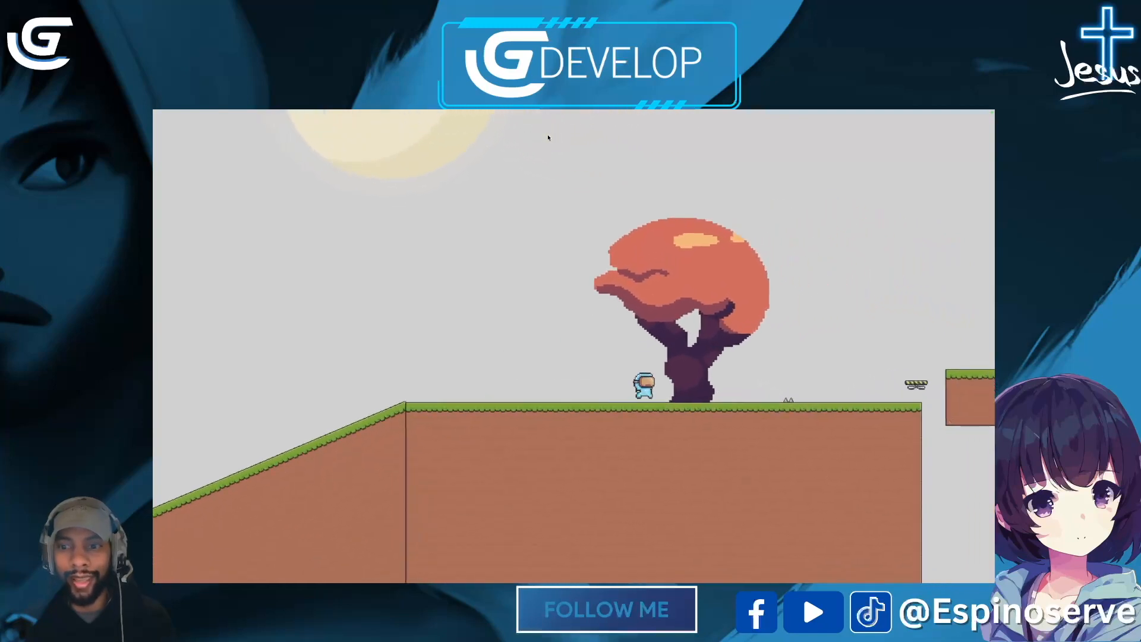
pyautogui.press('space')
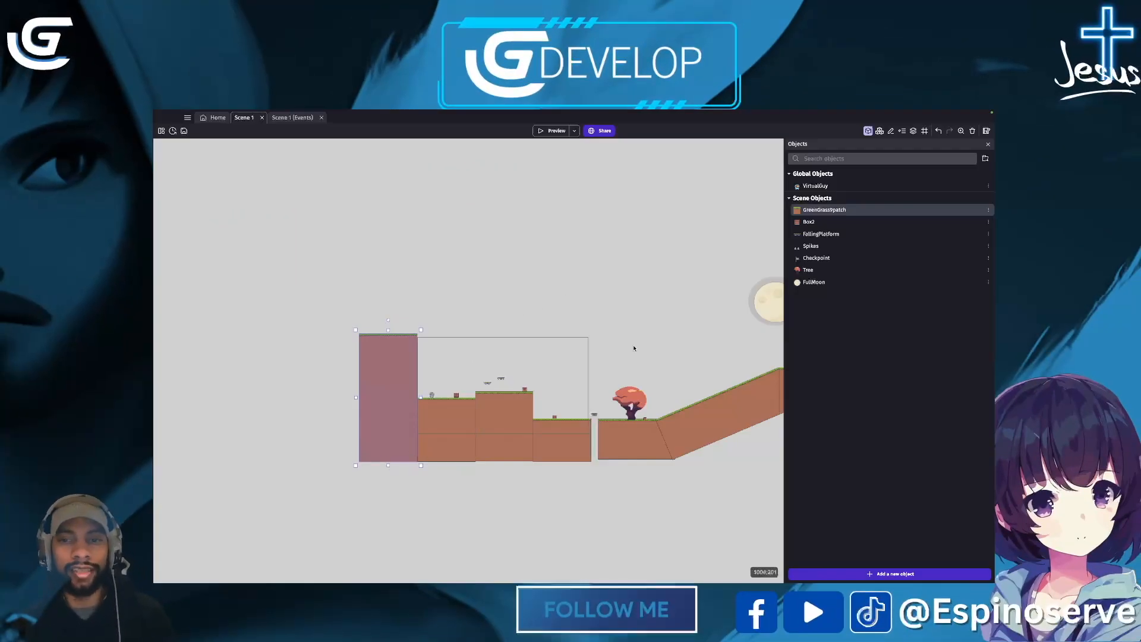
# Step: Search the Pixel Adventure asset pack for backgrounds for a new object, and return to the asset store's pack overview
pyautogui.click(897, 574)
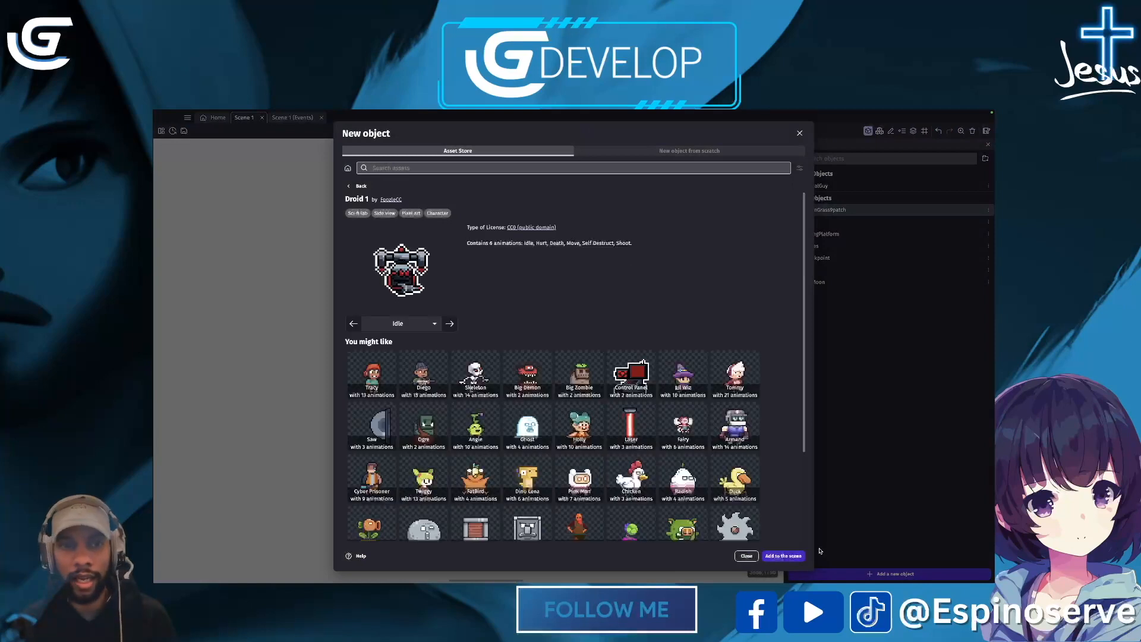
pyautogui.click(361, 186)
pyautogui.click(362, 186)
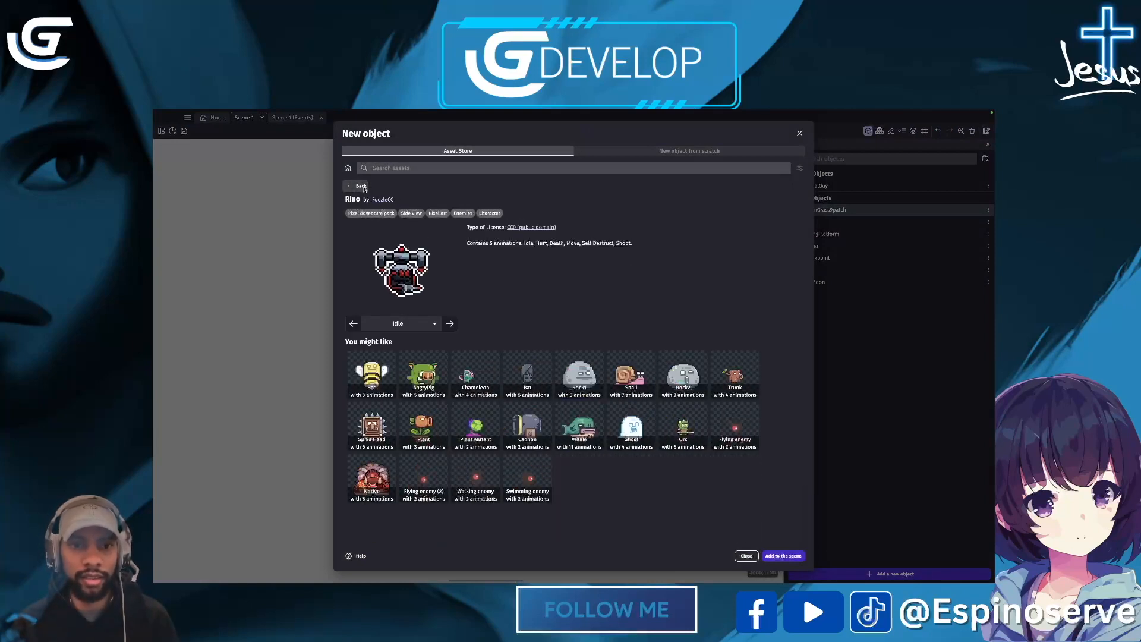
pyautogui.click(362, 187)
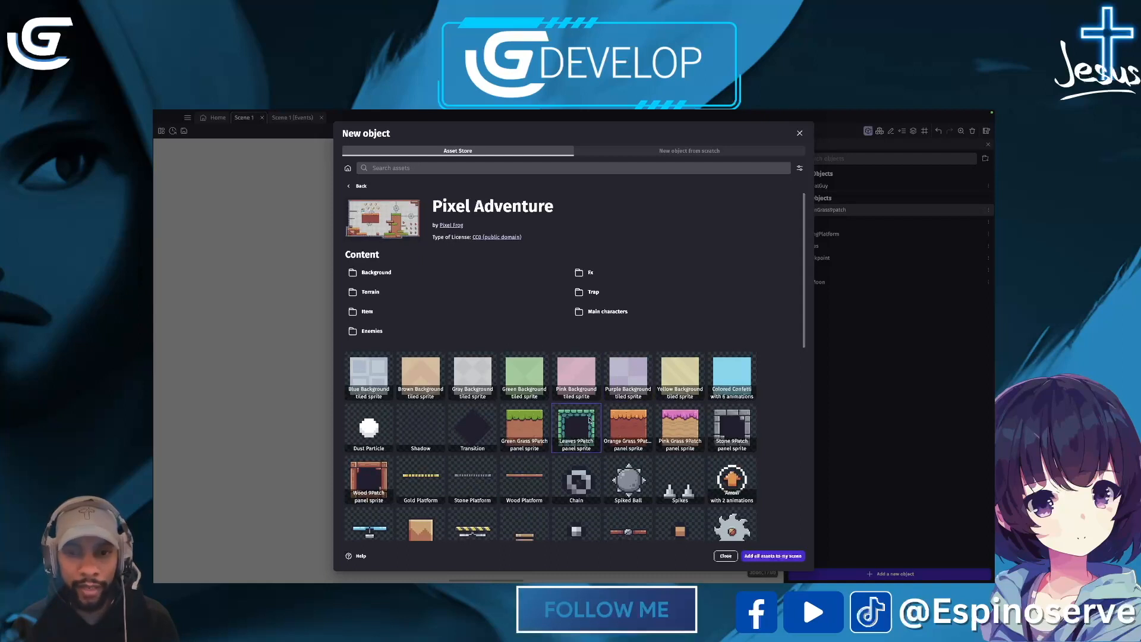
pyautogui.scroll(-1, 593, 419)
pyautogui.click(435, 170)
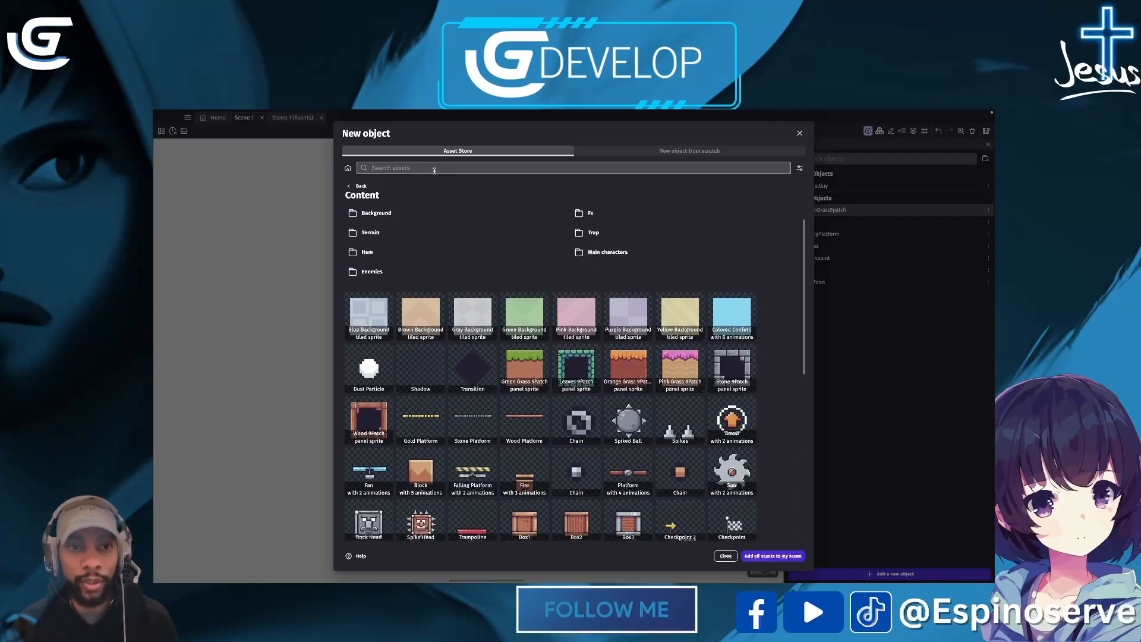
pyautogui.write('backgrou')
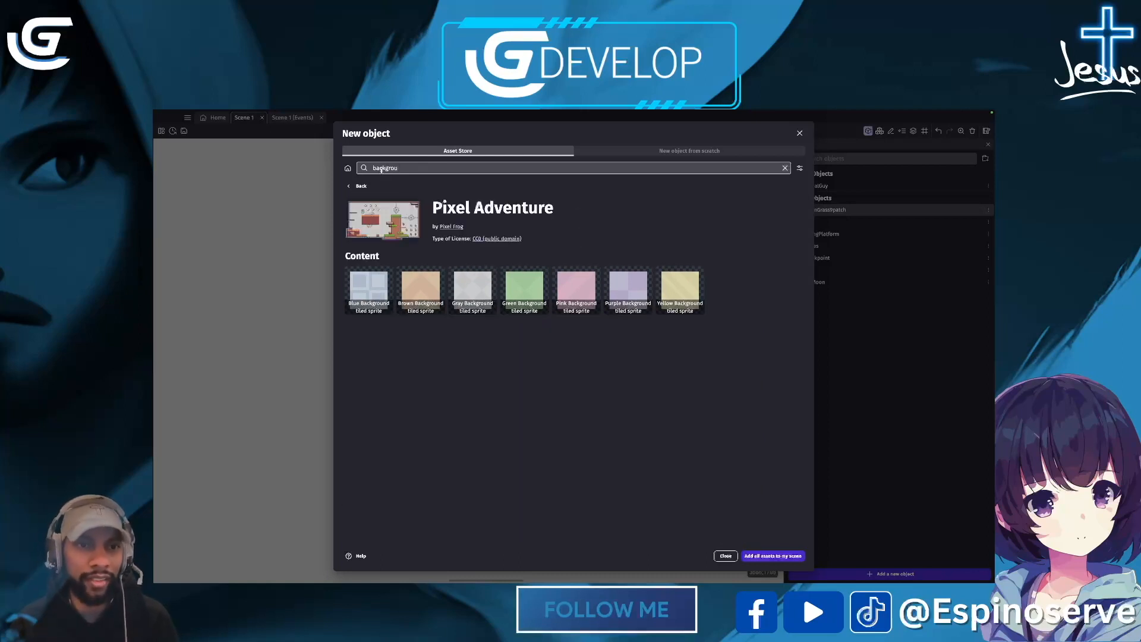
pyautogui.click(348, 168)
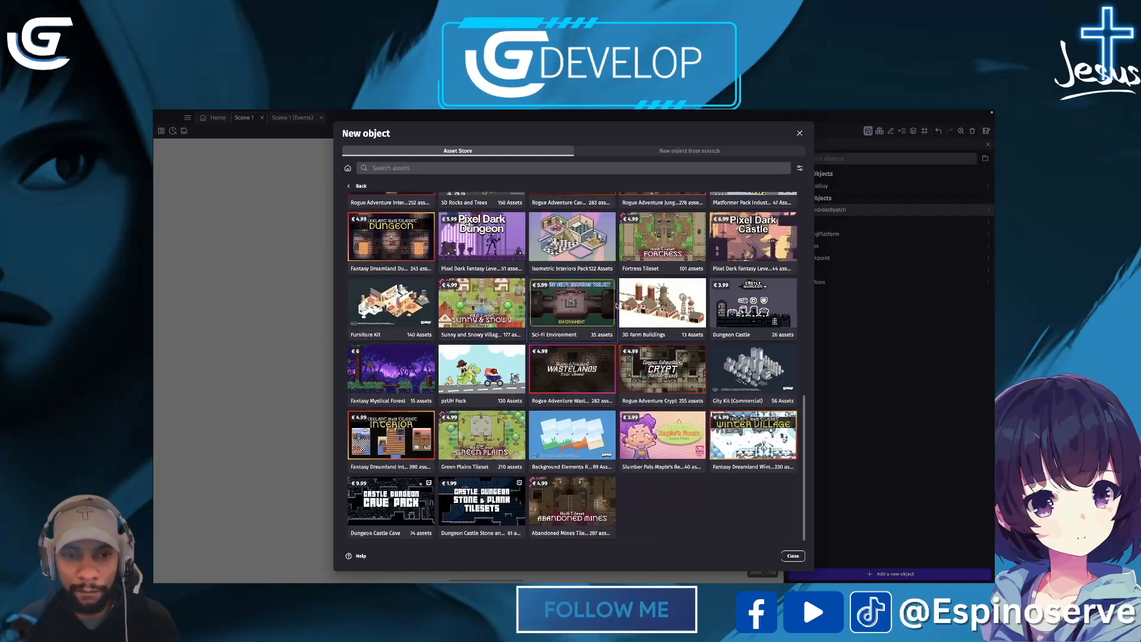
# Step: Add the Winter Background asset from the pzUH Pack to the scene's objects and leave the asset store
pyautogui.click(479, 382)
pyautogui.scroll(-10, 479, 382)
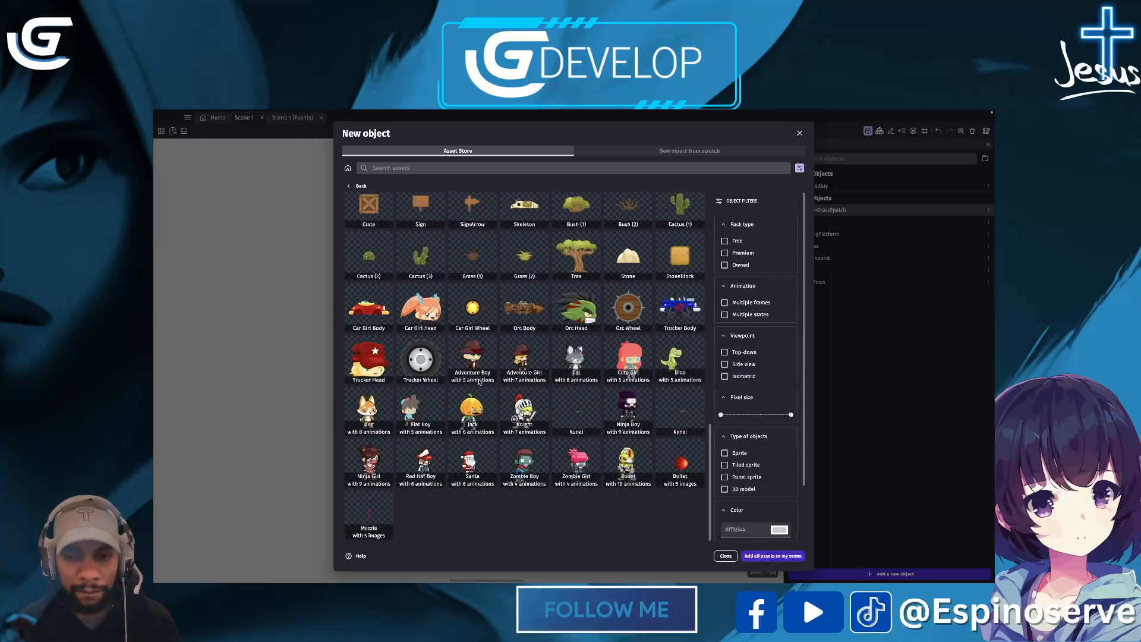
pyautogui.scroll(10, 479, 382)
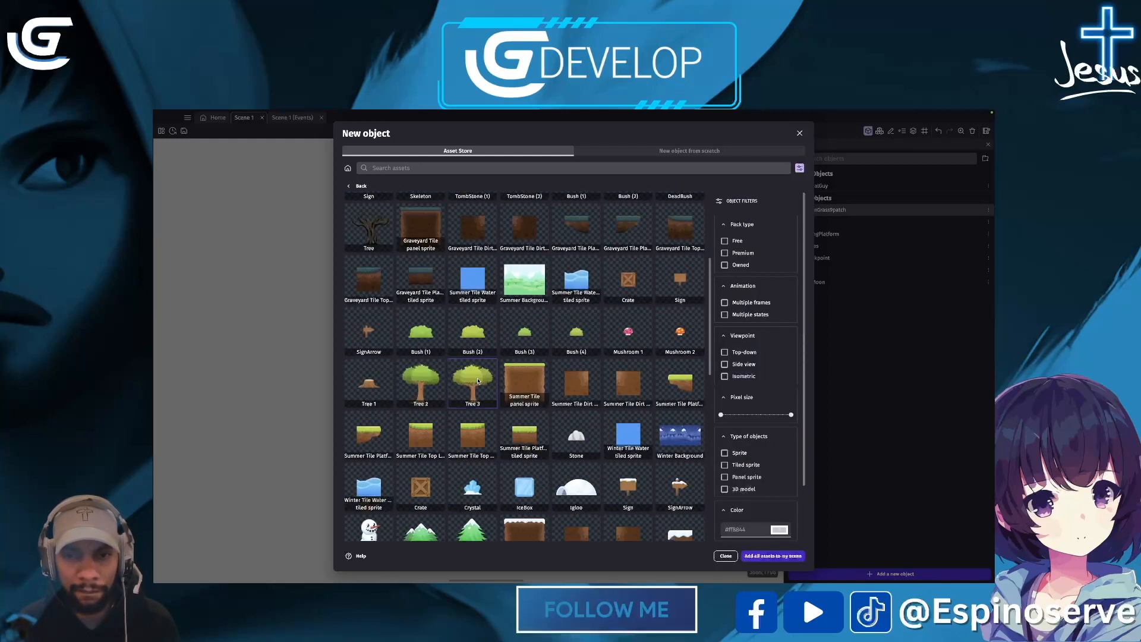
pyautogui.click(686, 444)
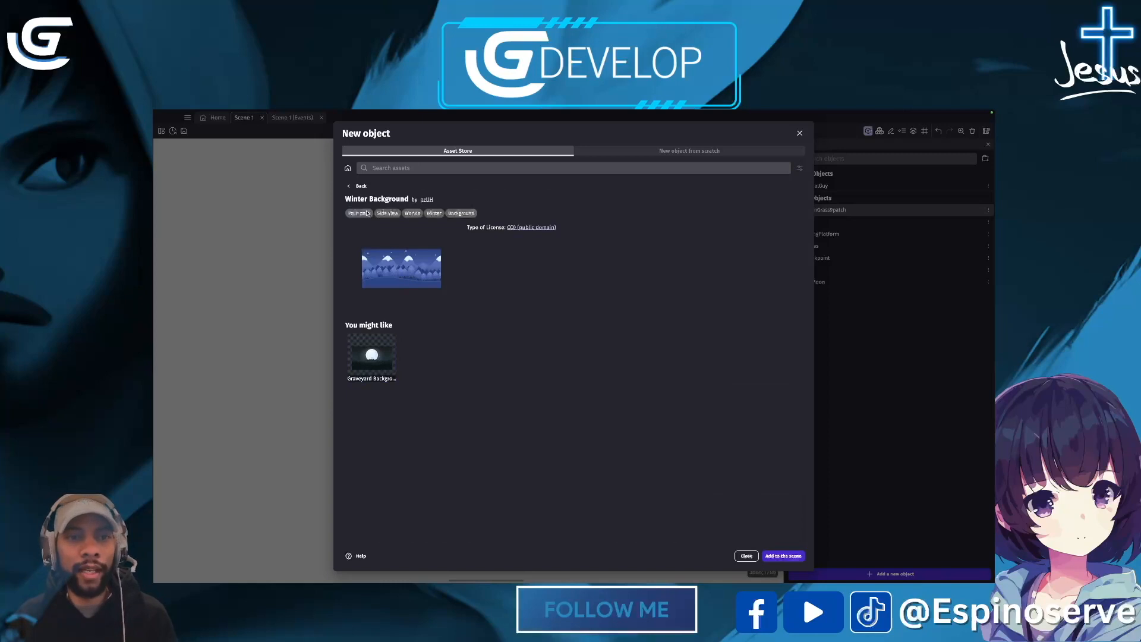
pyautogui.click(776, 556)
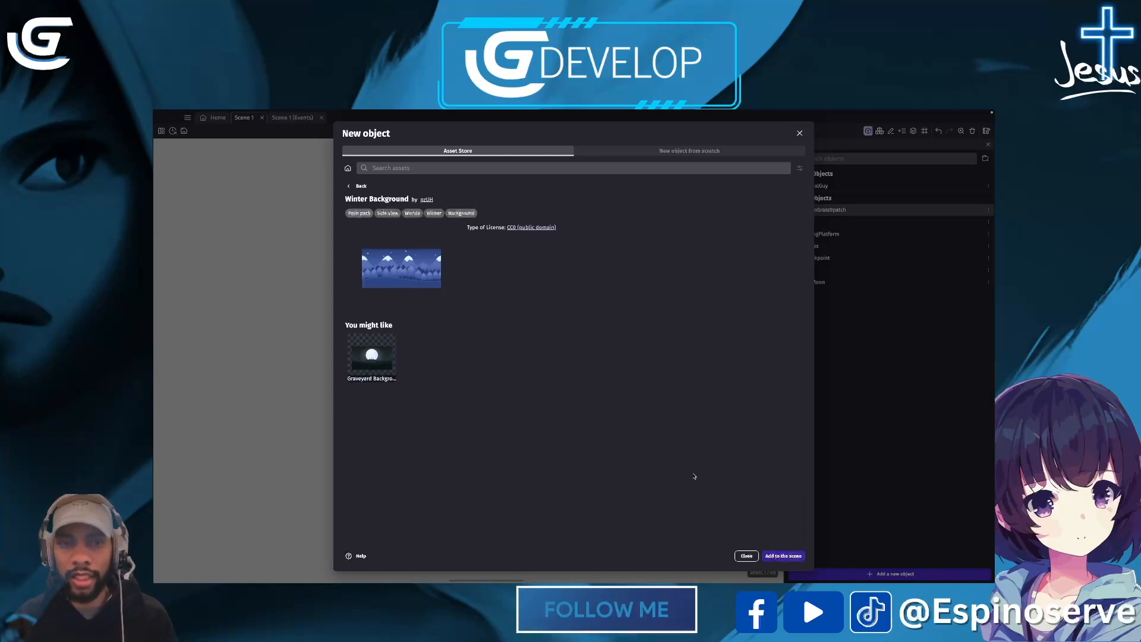
pyautogui.click(800, 557)
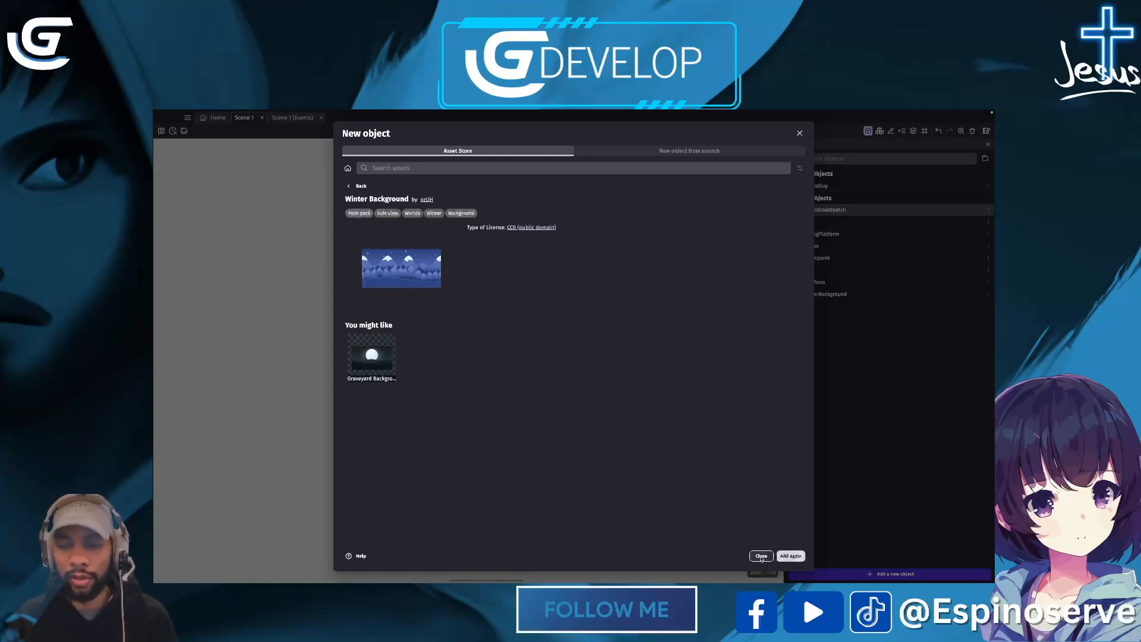
pyautogui.click(761, 556)
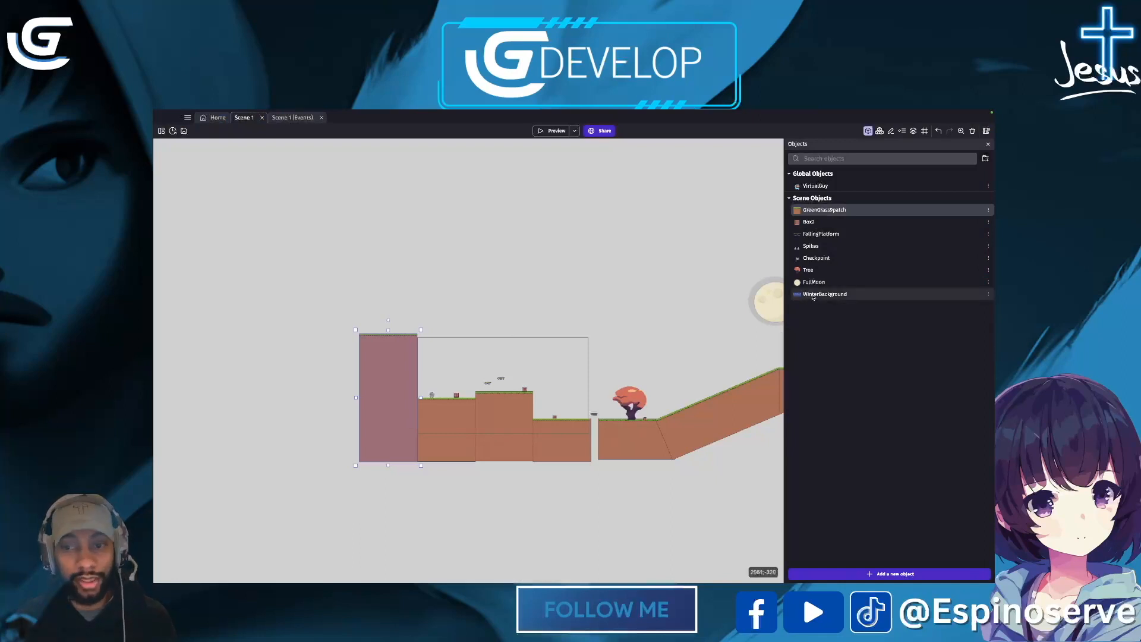
# Step: Try WinterBackground over the start of the level, enlarging it across the terrain, and delete the placed instance
pyautogui.moveTo(813, 297); pyautogui.dragTo(414, 304)
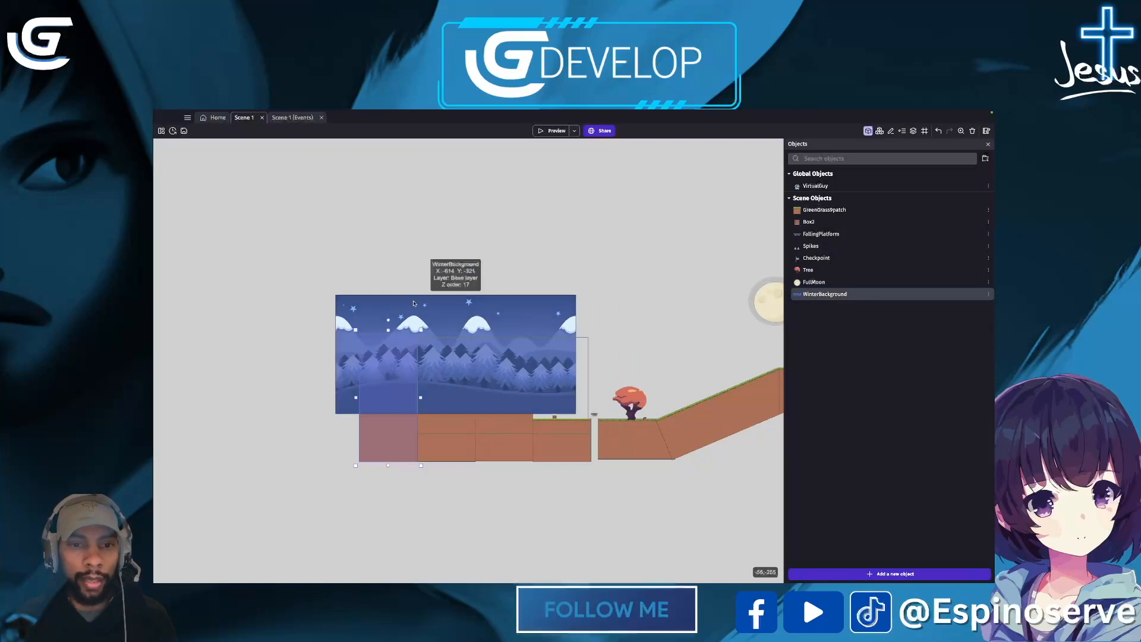
pyautogui.click(526, 316)
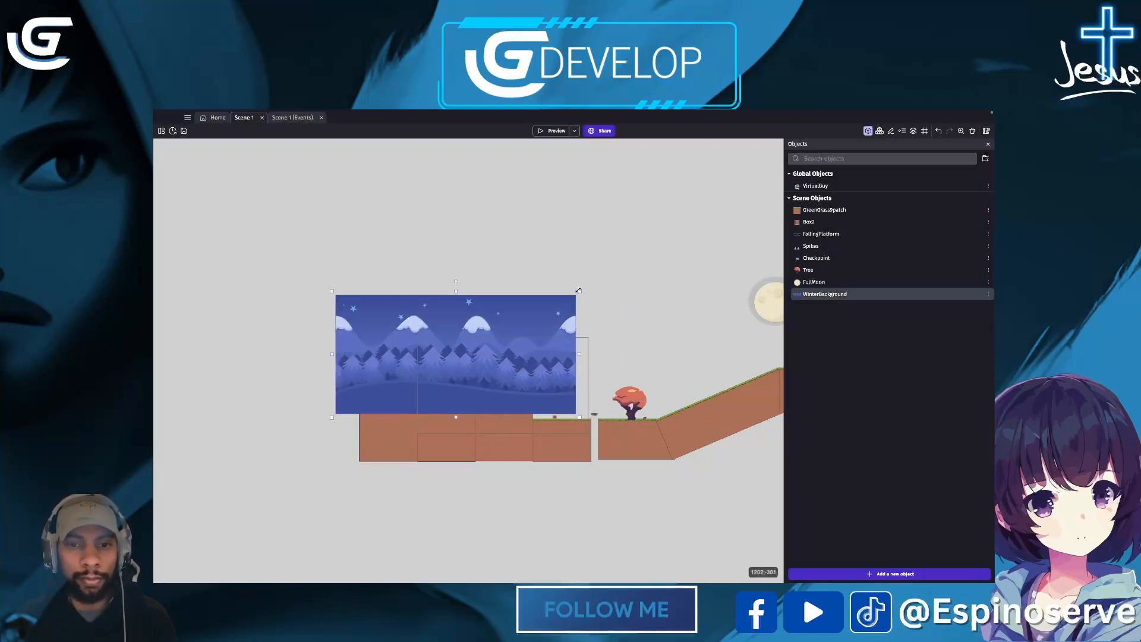
pyautogui.moveTo(580, 290); pyautogui.dragTo(757, 200)
pyautogui.moveTo(691, 279); pyautogui.dragTo(666, 358)
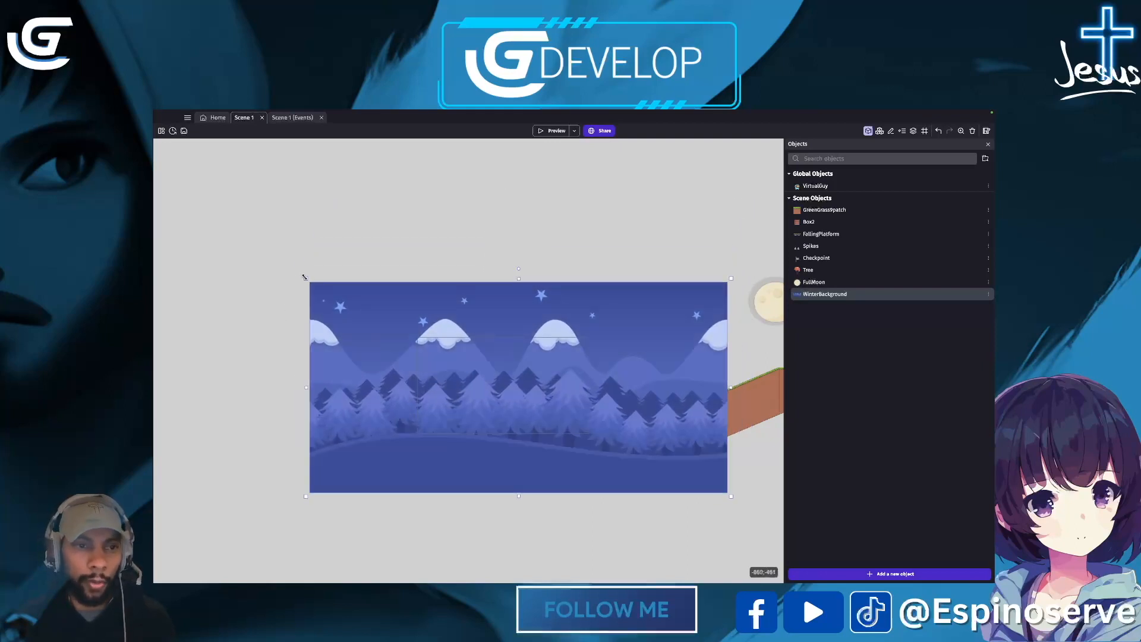
pyautogui.moveTo(304, 276); pyautogui.dragTo(269, 252)
pyautogui.moveTo(384, 331); pyautogui.dragTo(397, 342)
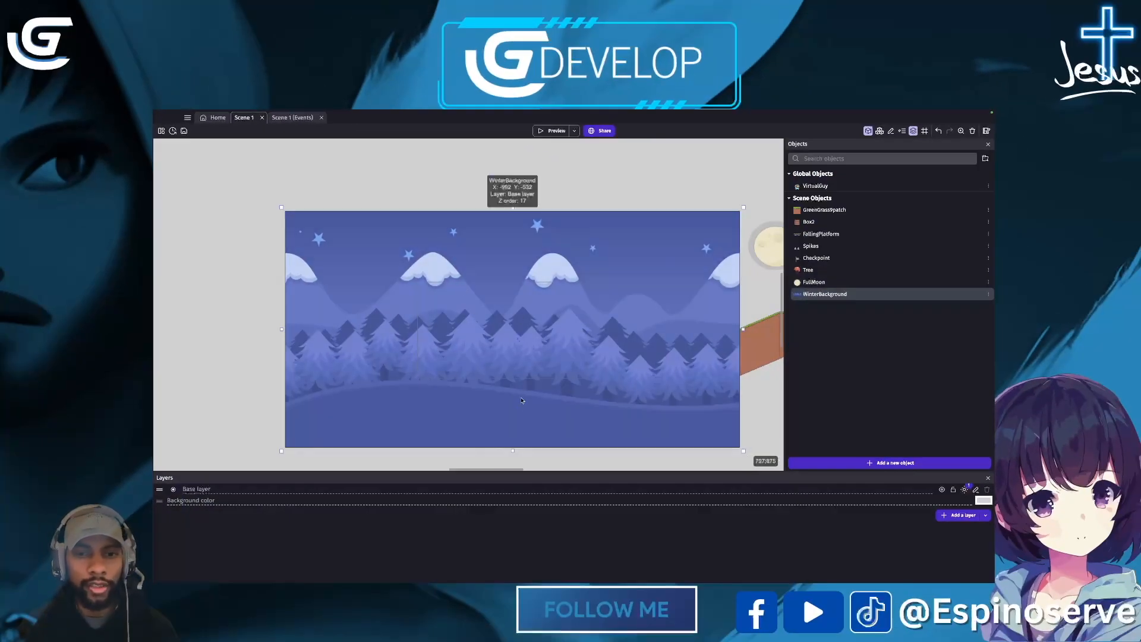
pyautogui.moveTo(518, 408); pyautogui.dragTo(521, 409)
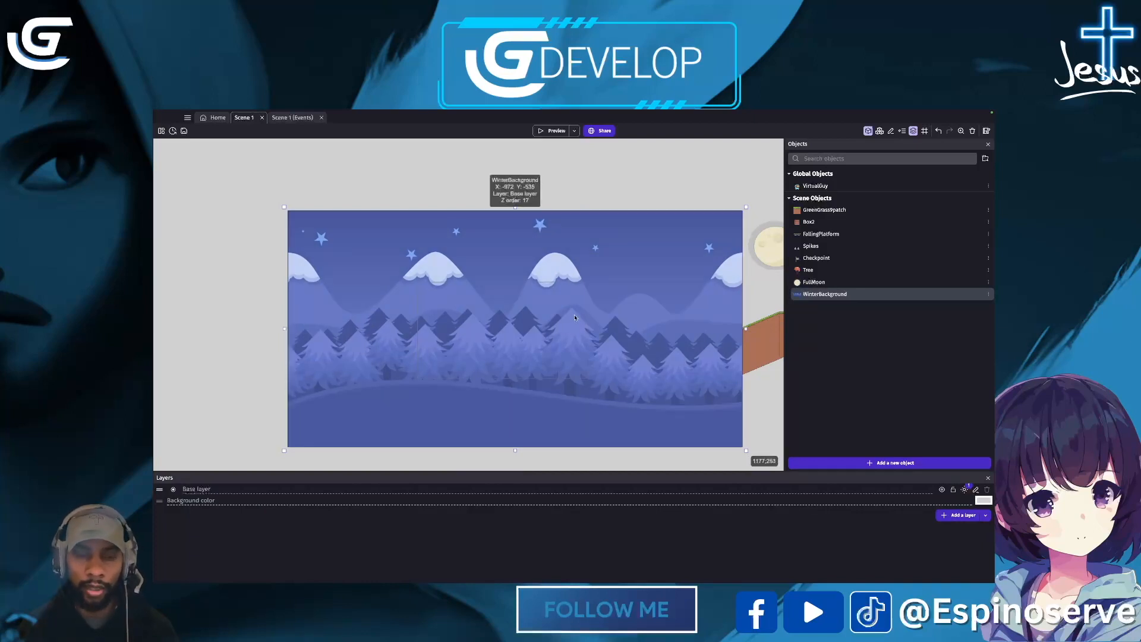
pyautogui.press('Delete')
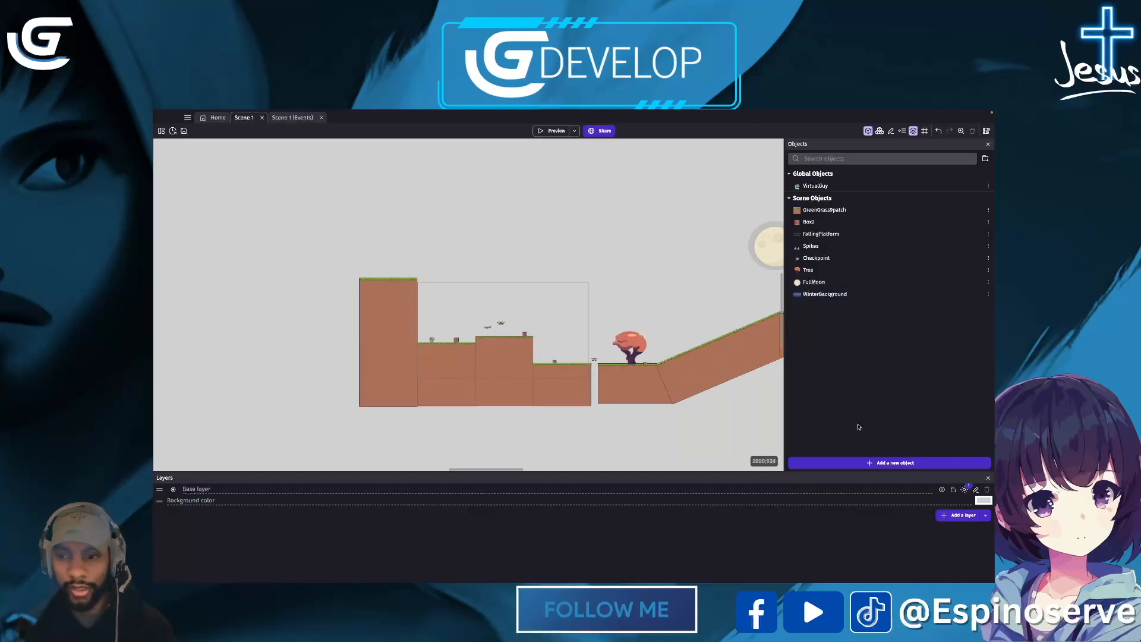
# Step: Set the scene's background color to the light green preset, trying the blue preset first
pyautogui.click(985, 501)
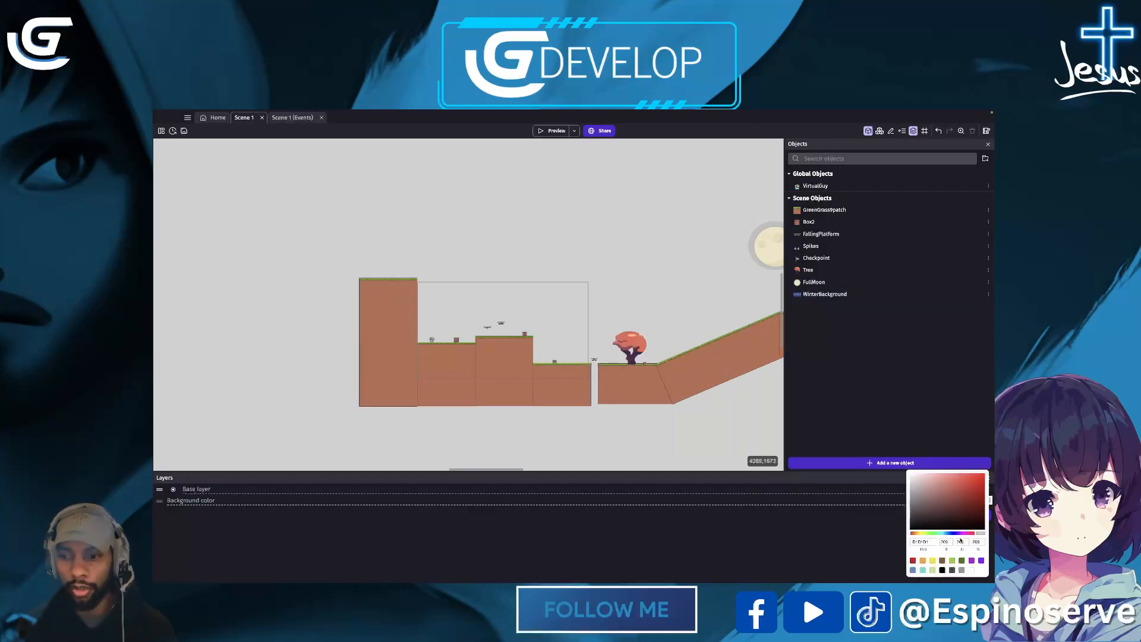
pyautogui.click(913, 571)
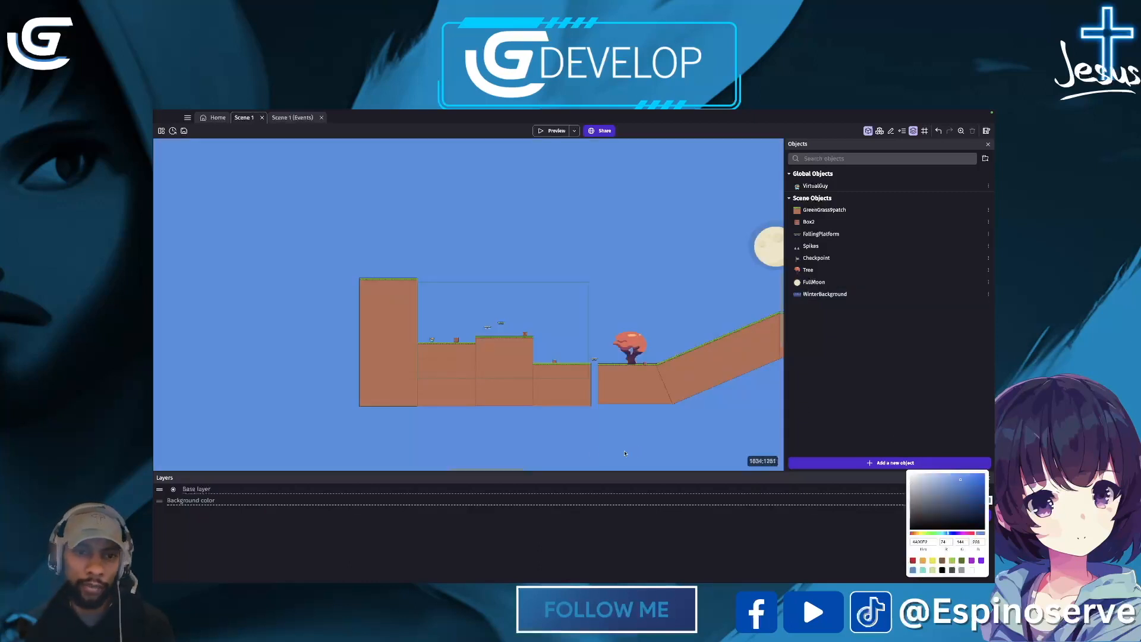
pyautogui.click(932, 571)
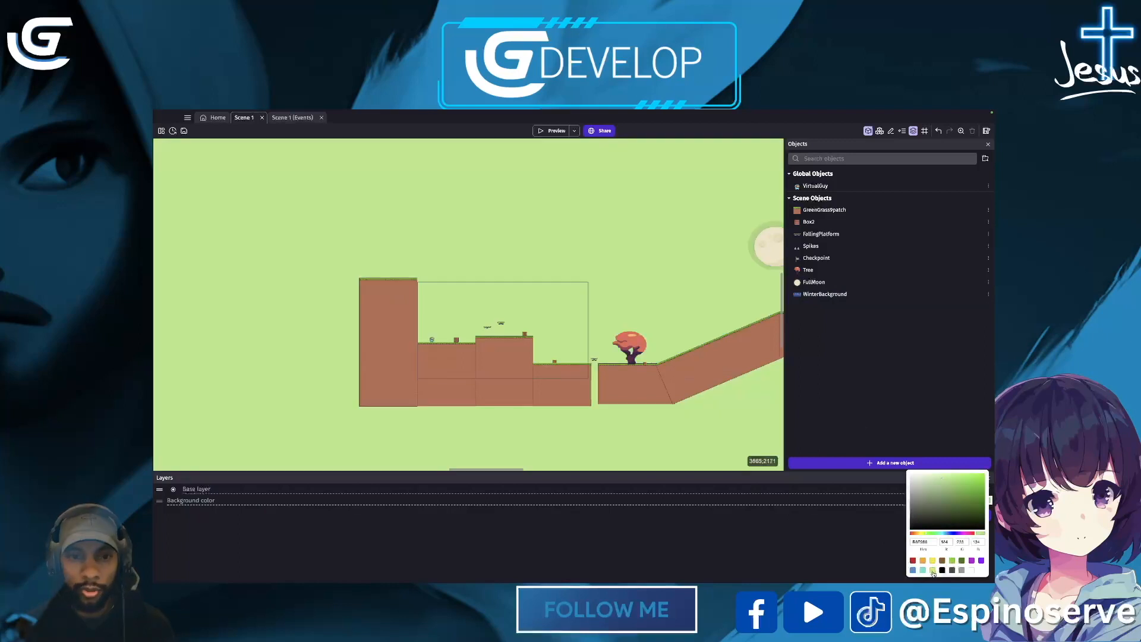
# Step: Preview the level with the light green background, running and jumping the character across the first platforms, and close the preview
pyautogui.click(553, 134)
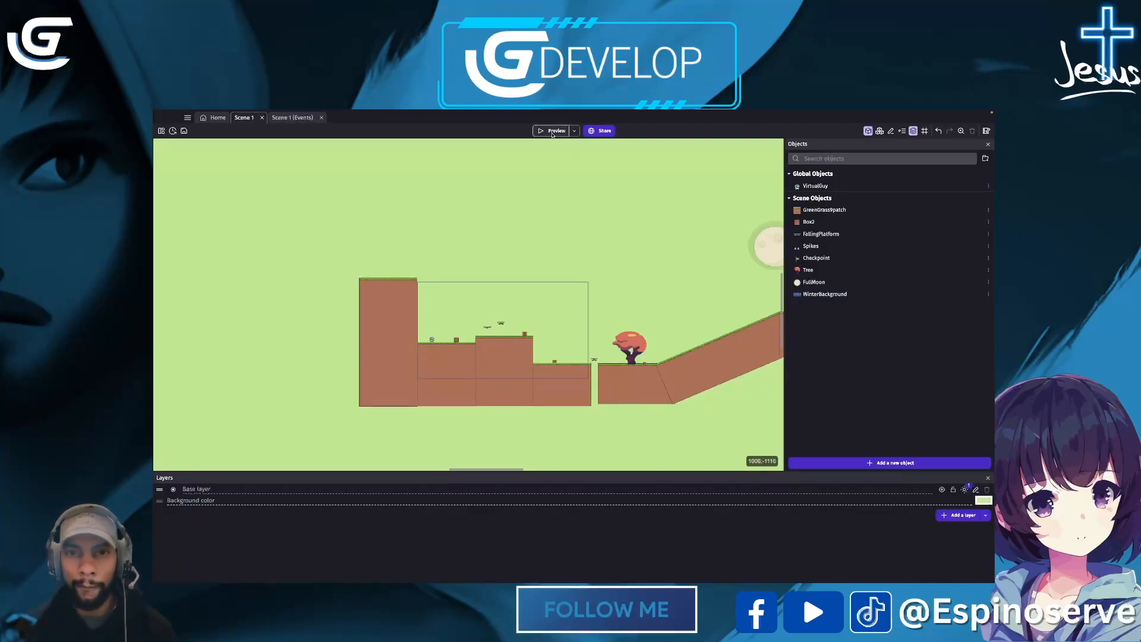
pyautogui.click(554, 131)
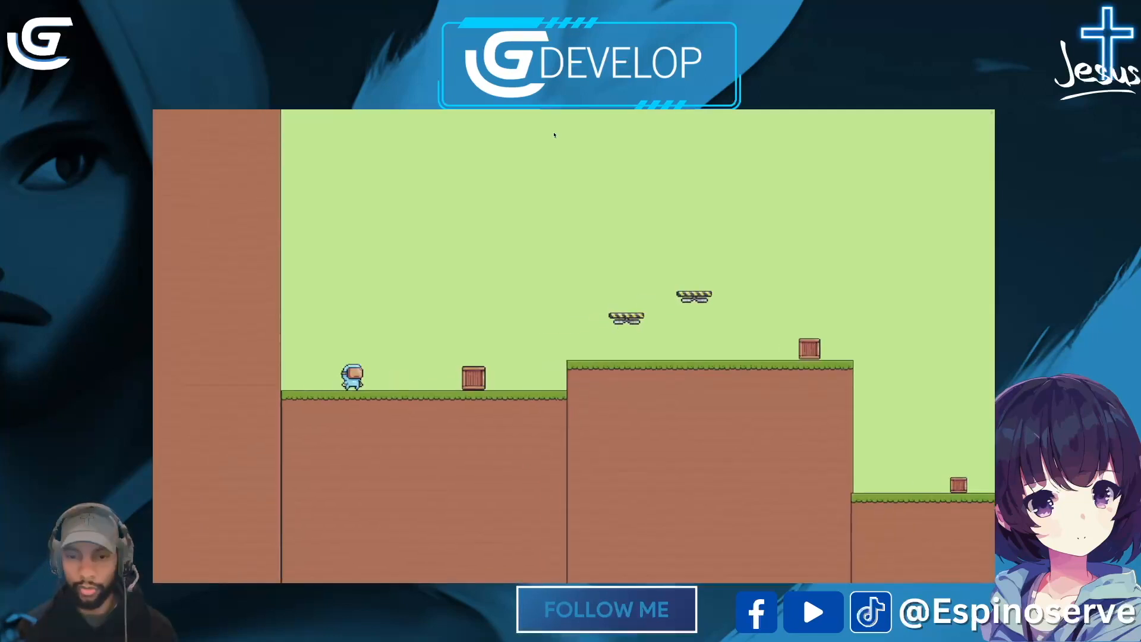
pyautogui.press('Right')
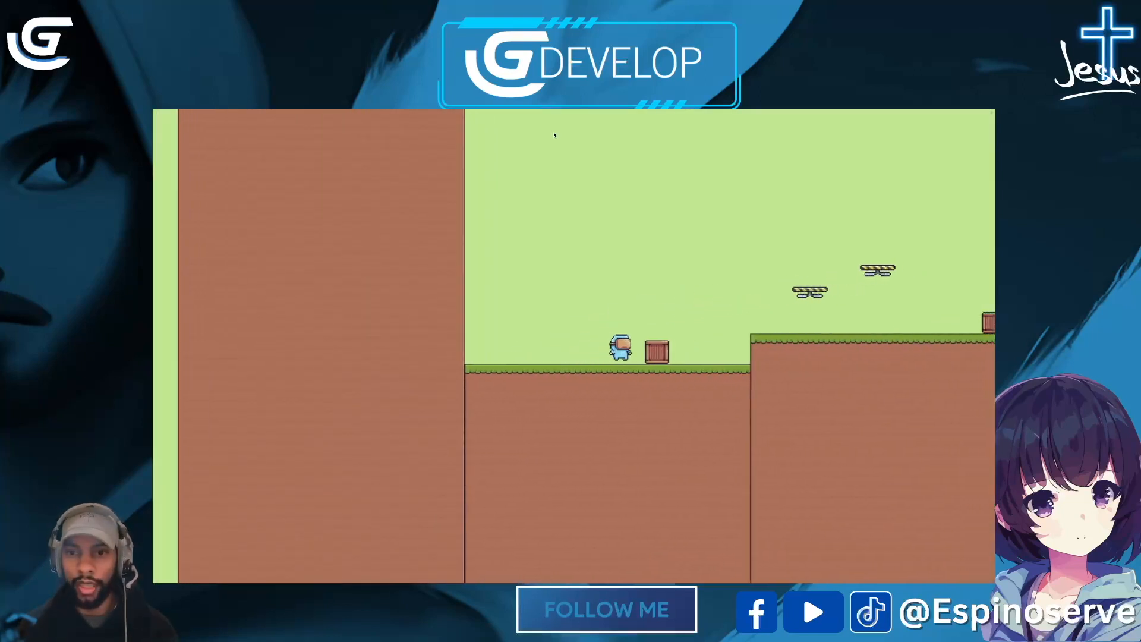
pyautogui.press('space')
pyautogui.press('Right')
pyautogui.press('space')
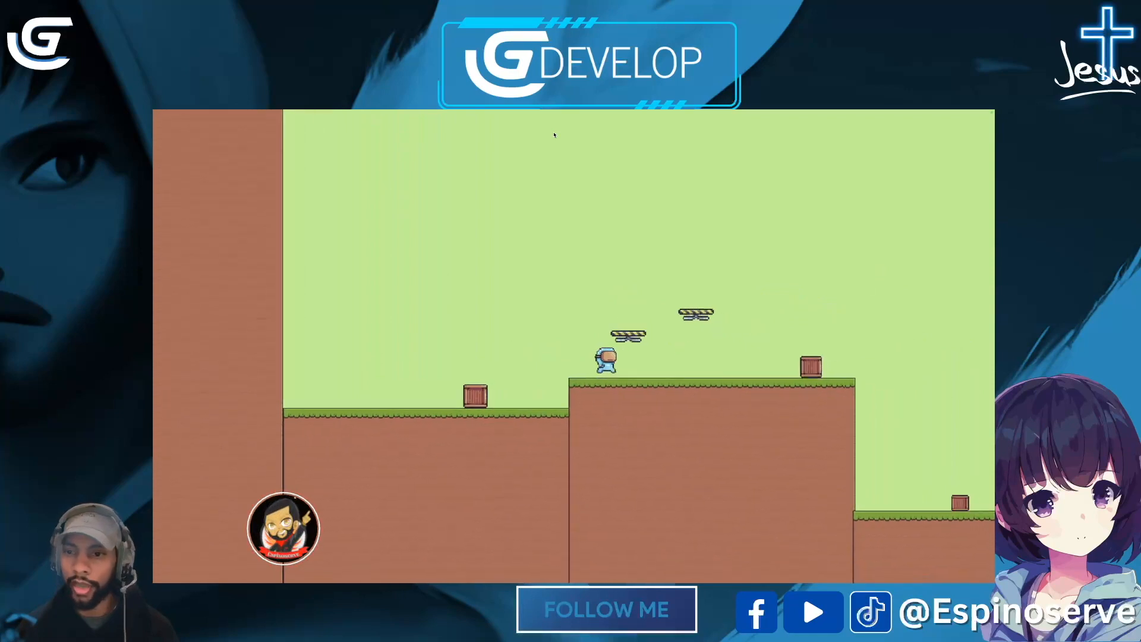
pyautogui.press('space')
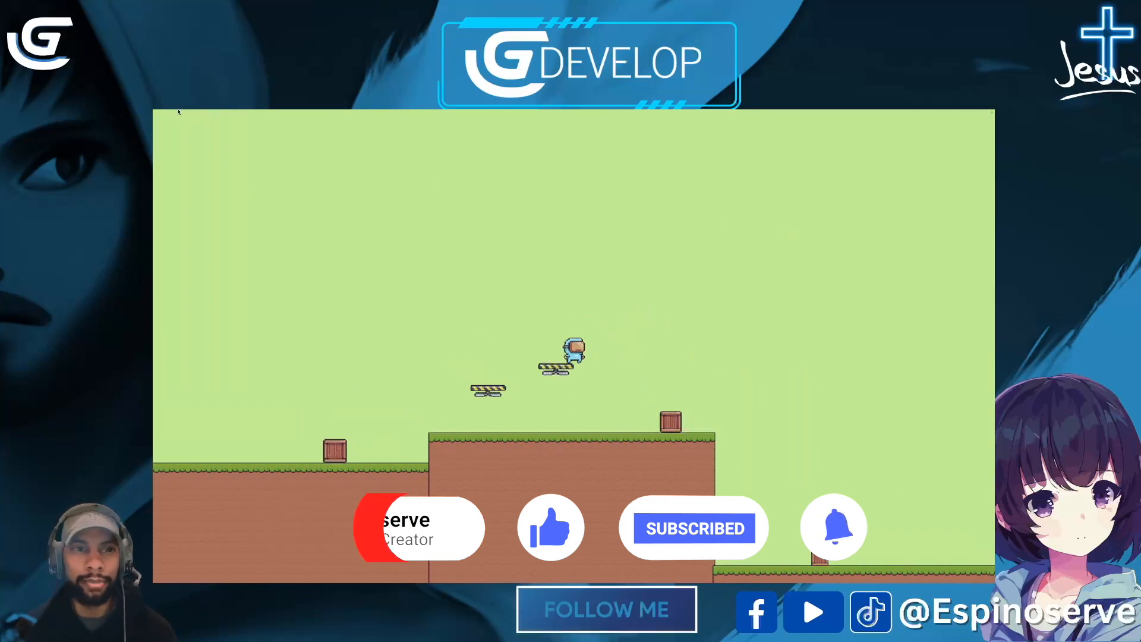
pyautogui.click(158, 124)
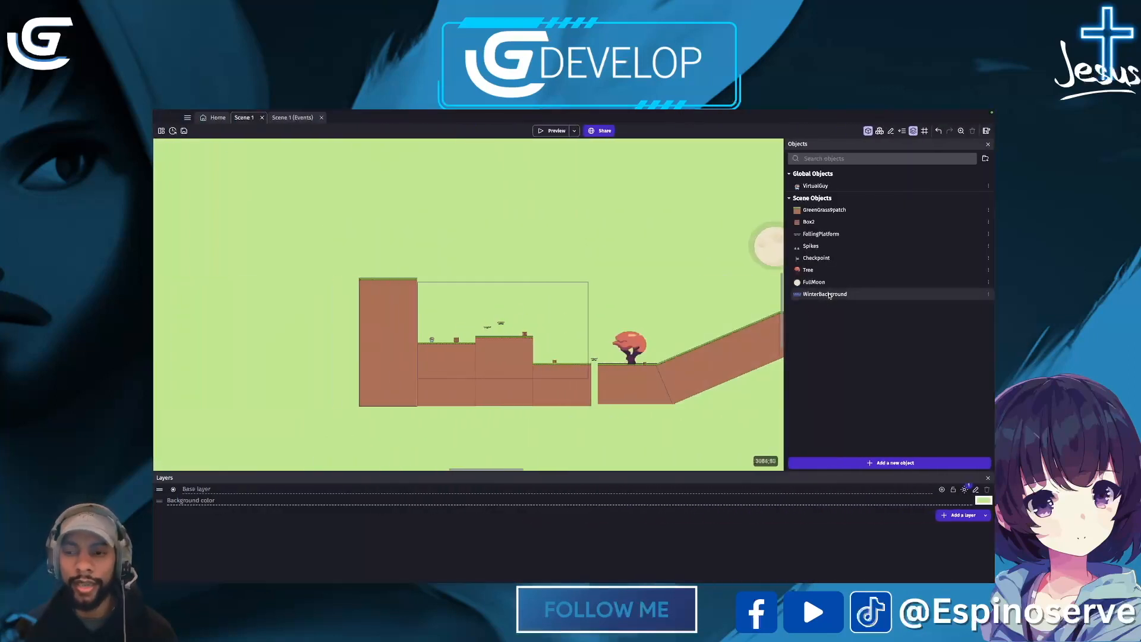
# Step: Set the scene's background color to white (FFFFFF) and place WinterBackground over the level's start, enlarged to about 2967 × 1666
pyautogui.click(983, 501)
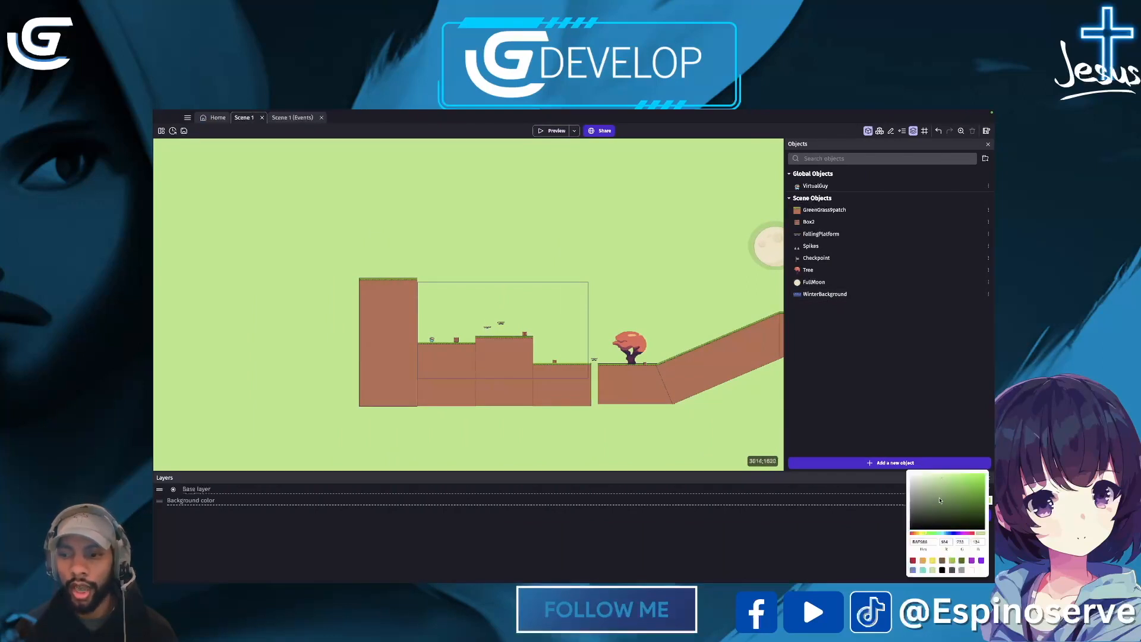
pyautogui.moveTo(940, 501); pyautogui.dragTo(907, 477)
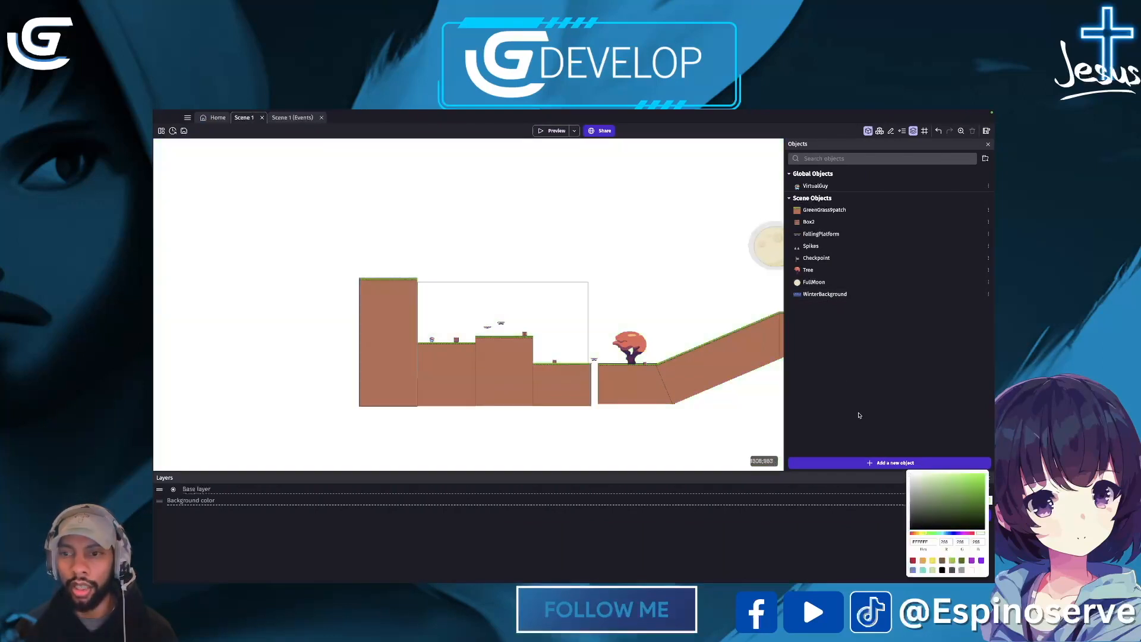
pyautogui.moveTo(822, 293); pyautogui.dragTo(305, 224)
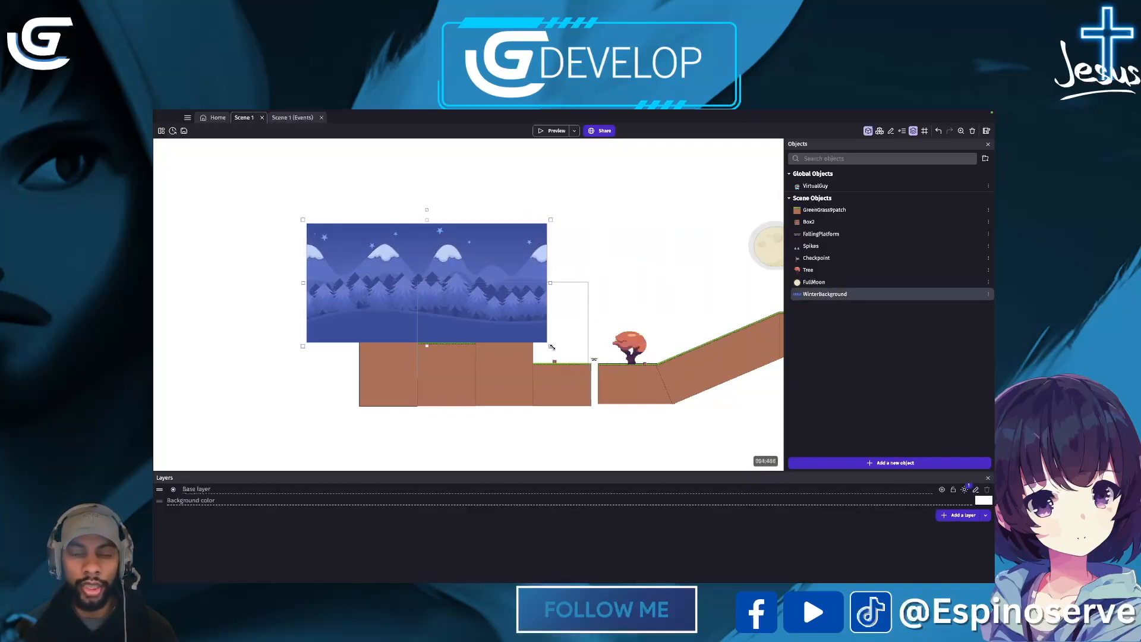
pyautogui.moveTo(551, 346); pyautogui.dragTo(706, 448)
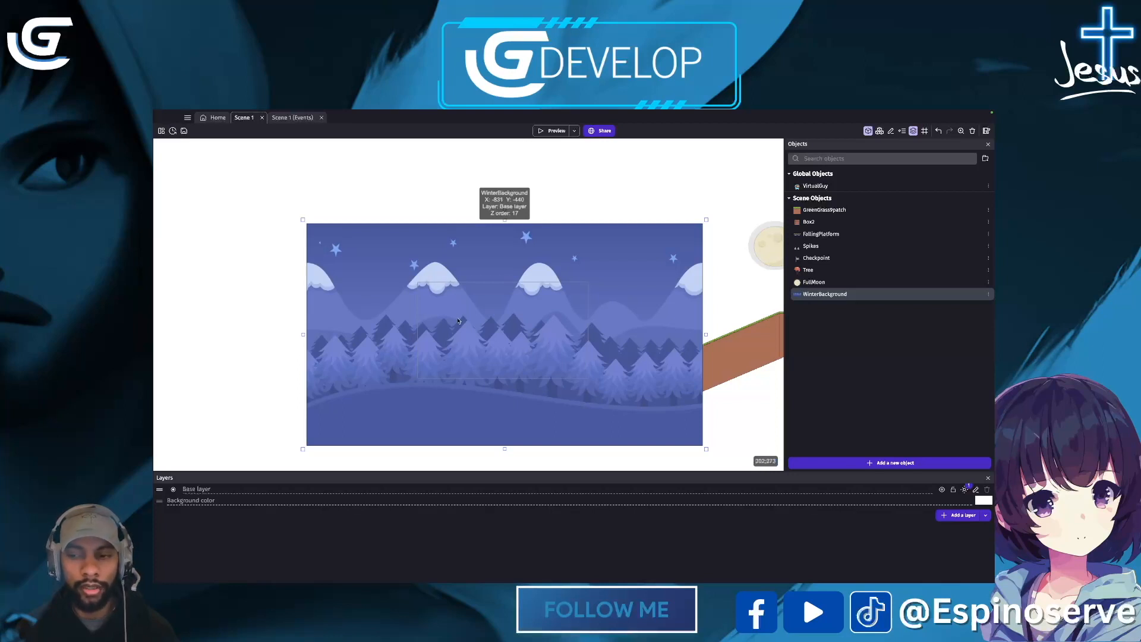
# Step: Add a layer named BG and order it below the Base layer
pyautogui.click(960, 515)
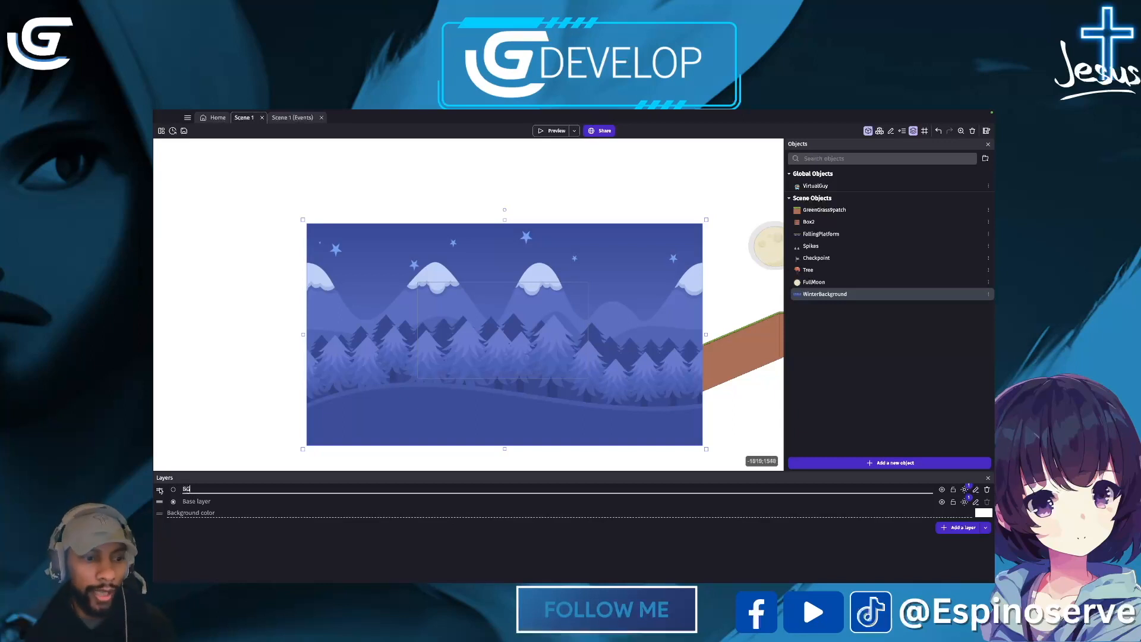
pyautogui.click(160, 491)
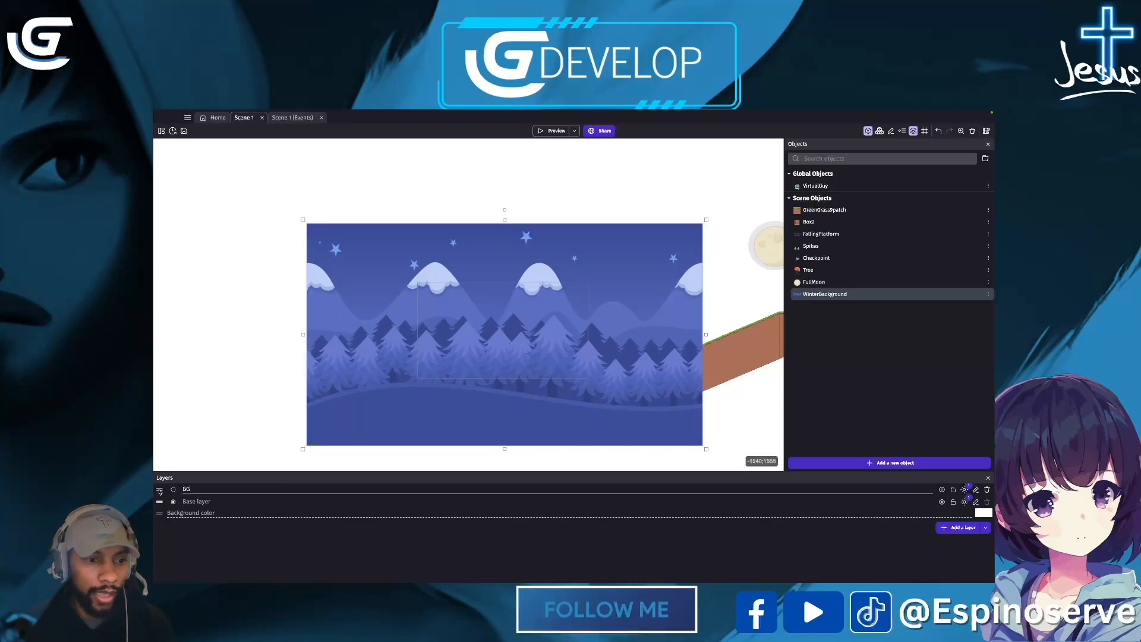
pyautogui.moveTo(159, 491)
pyautogui.mouseDown()
pyautogui.moveTo(157, 508)
pyautogui.moveTo(160, 489)
pyautogui.mouseUp()
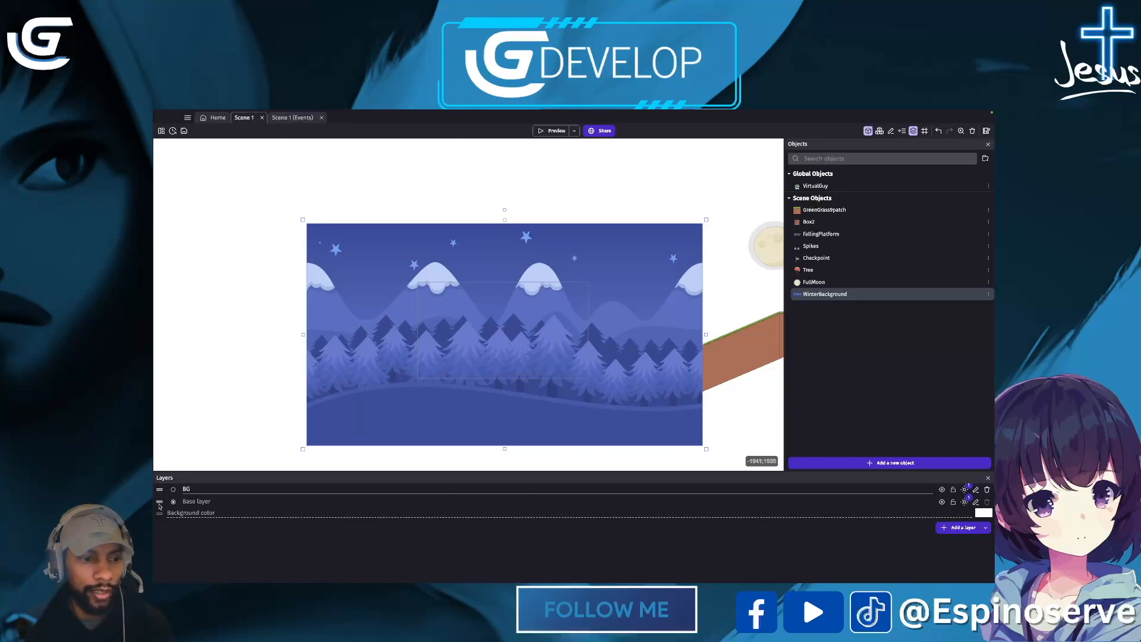
pyautogui.moveTo(160, 504); pyautogui.dragTo(159, 495)
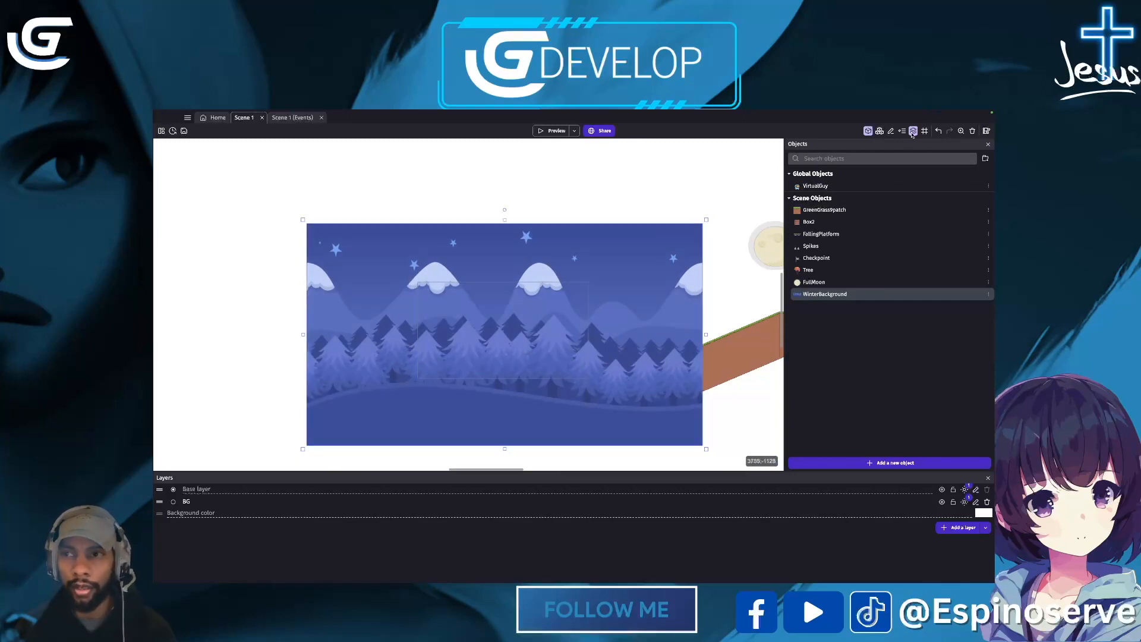
# Step: Show the placed WinterBackground's instance properties and assign it to the BG layer, switching back to Base layer once for comparison
pyautogui.click(891, 132)
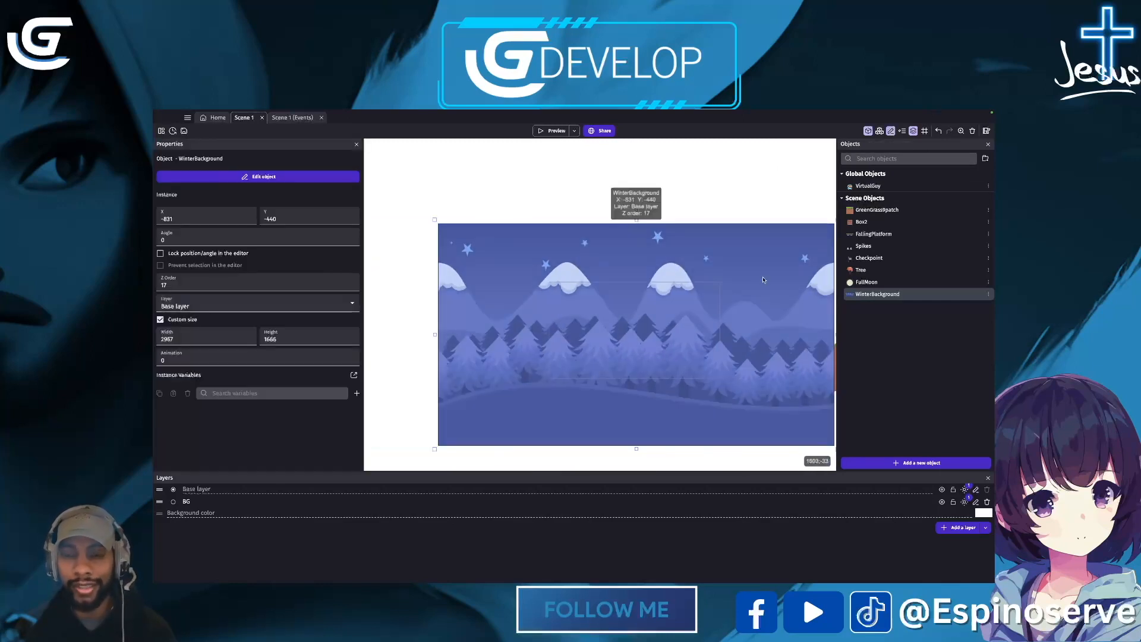
pyautogui.click(229, 307)
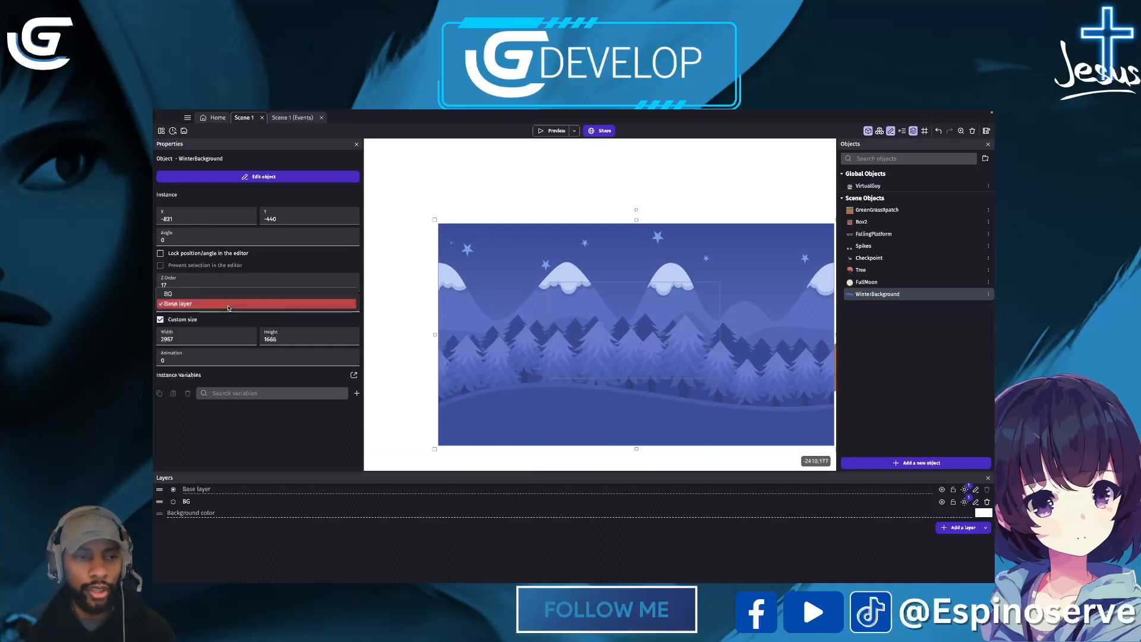
pyautogui.click(175, 295)
pyautogui.click(176, 304)
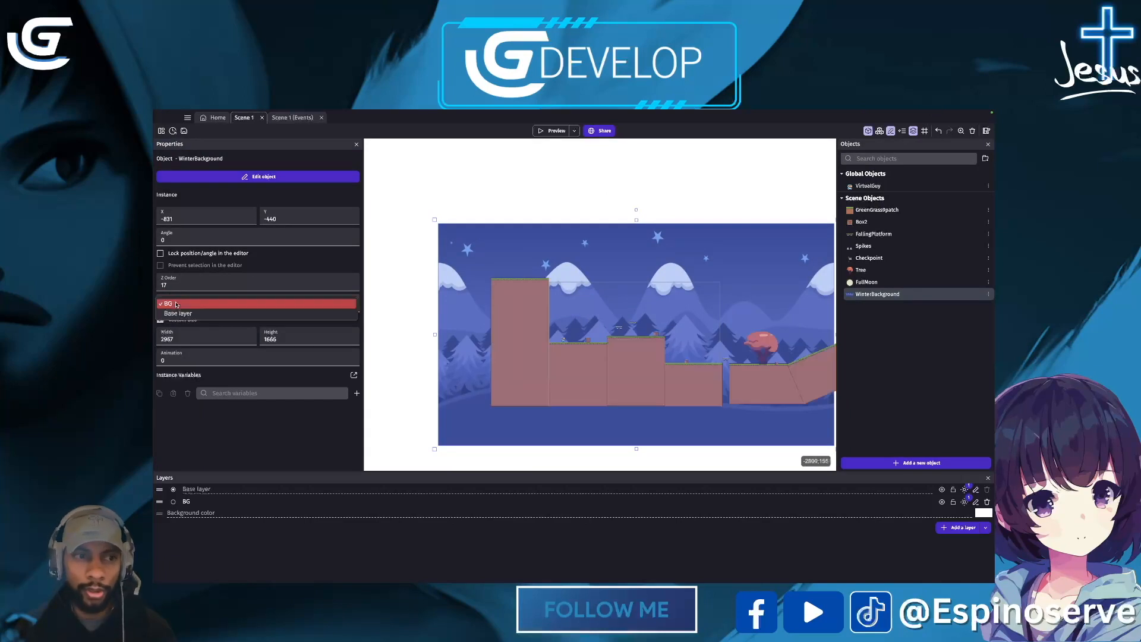
pyautogui.click(176, 319)
pyautogui.click(351, 234)
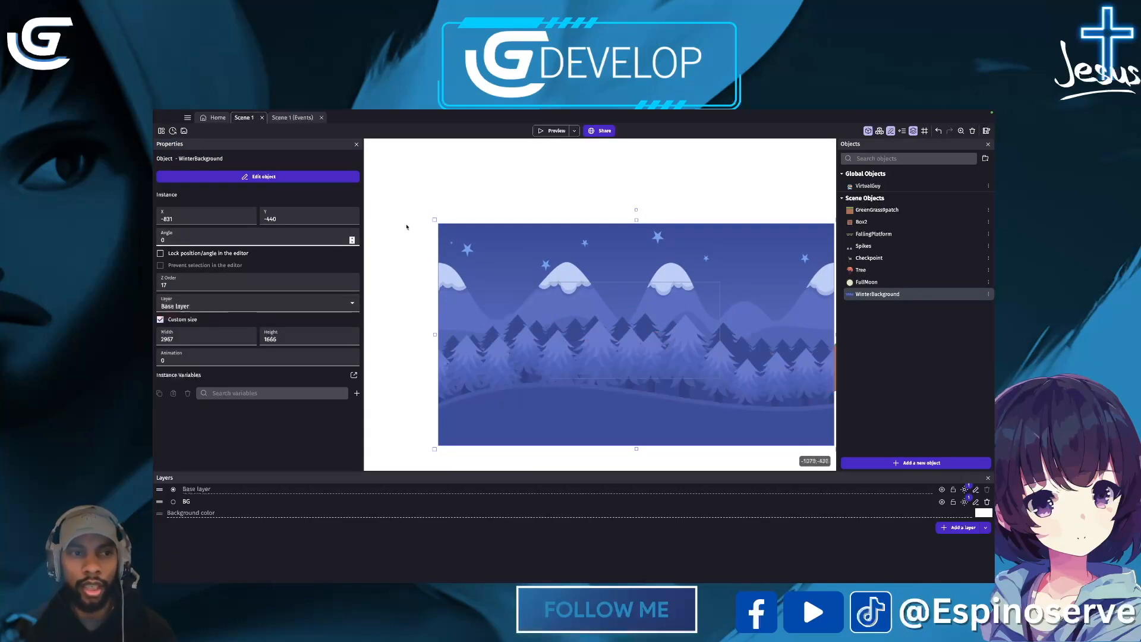
pyautogui.click(407, 226)
pyautogui.click(801, 274)
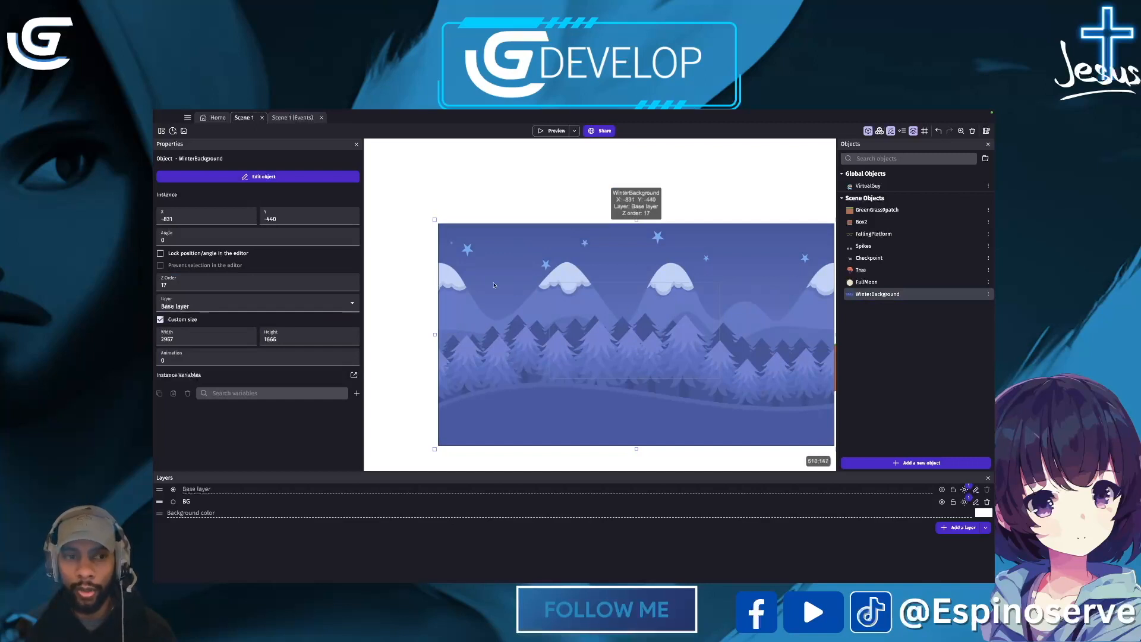
pyautogui.click(189, 307)
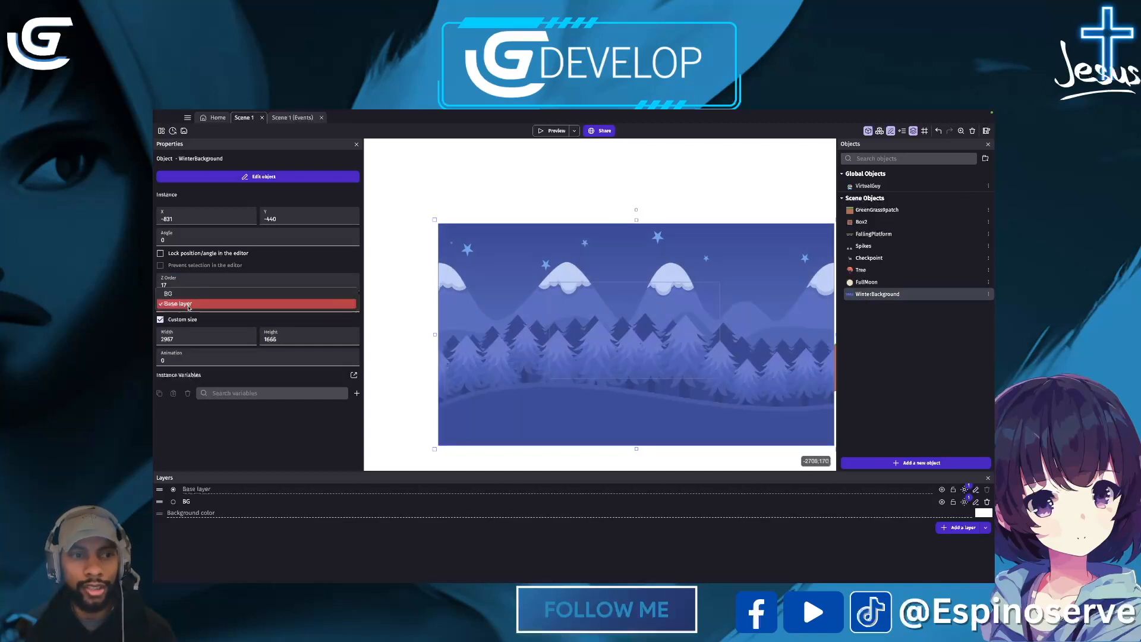
pyautogui.click(171, 296)
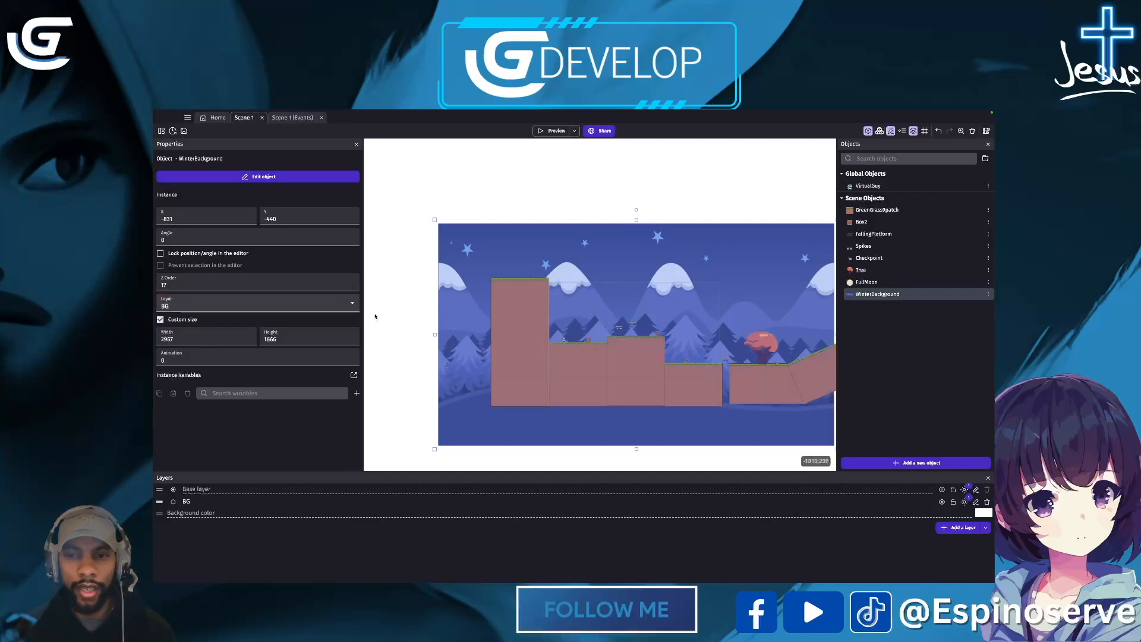
pyautogui.click(407, 315)
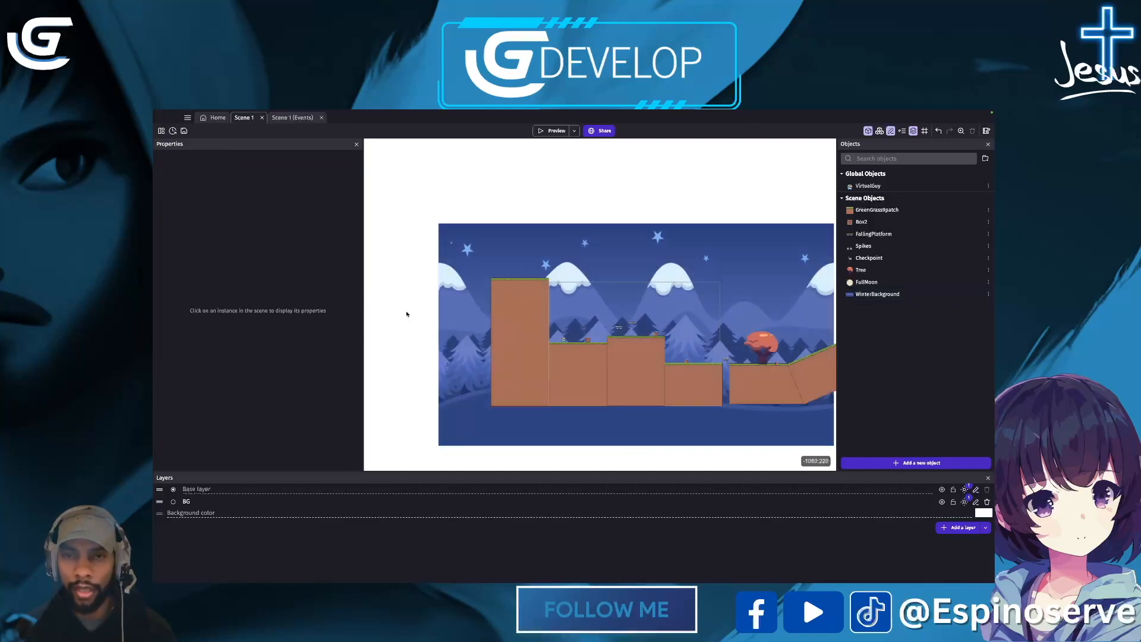
# Step: Preview the level with the winter background, playing the character past the tree to the slope, and close the preview
pyautogui.click(555, 131)
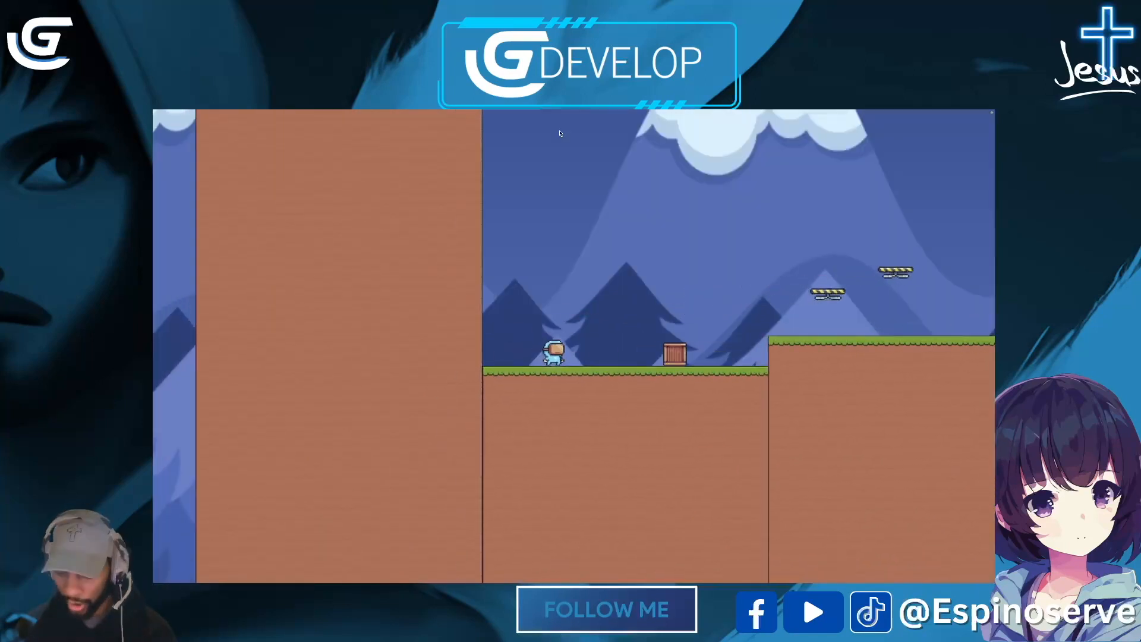
pyautogui.press('Right')
pyautogui.press('space')
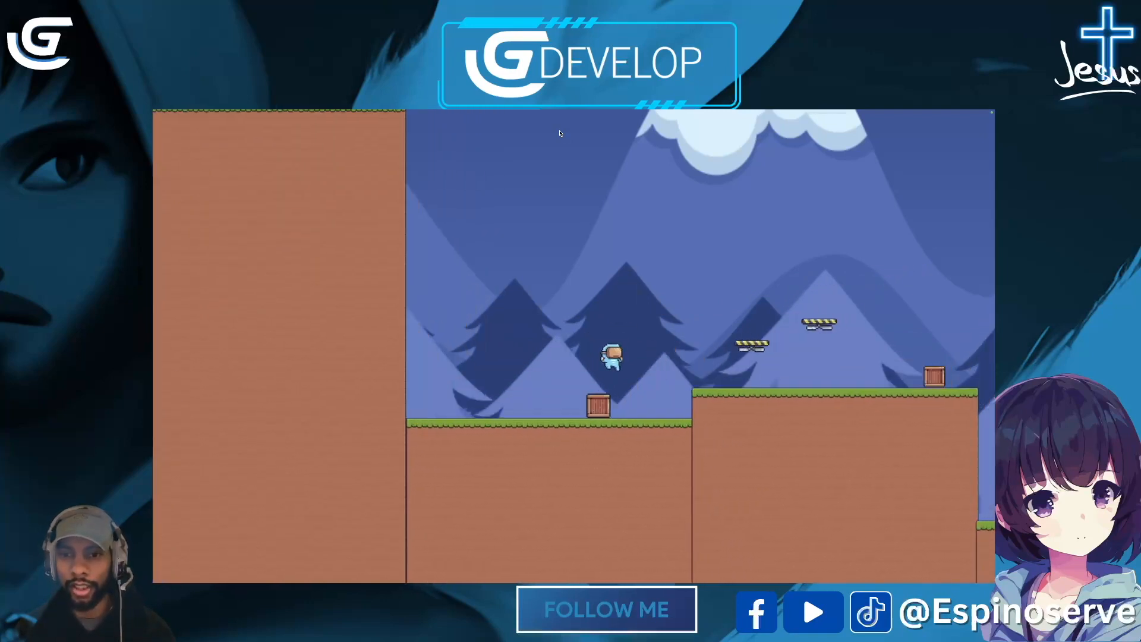
pyautogui.press('Right')
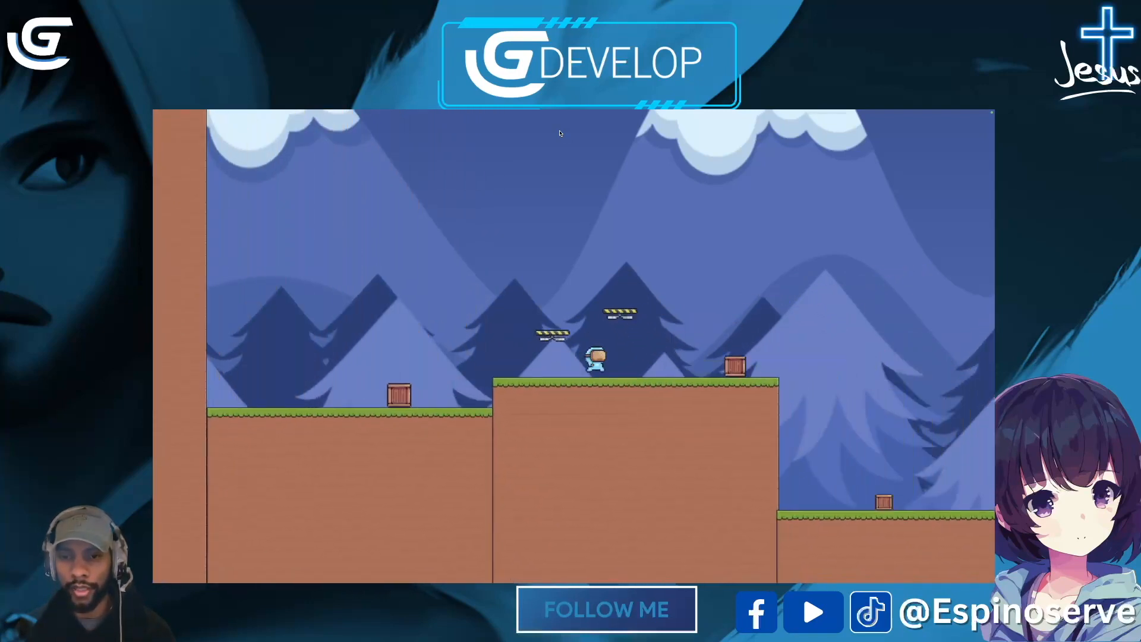
pyautogui.press('Right')
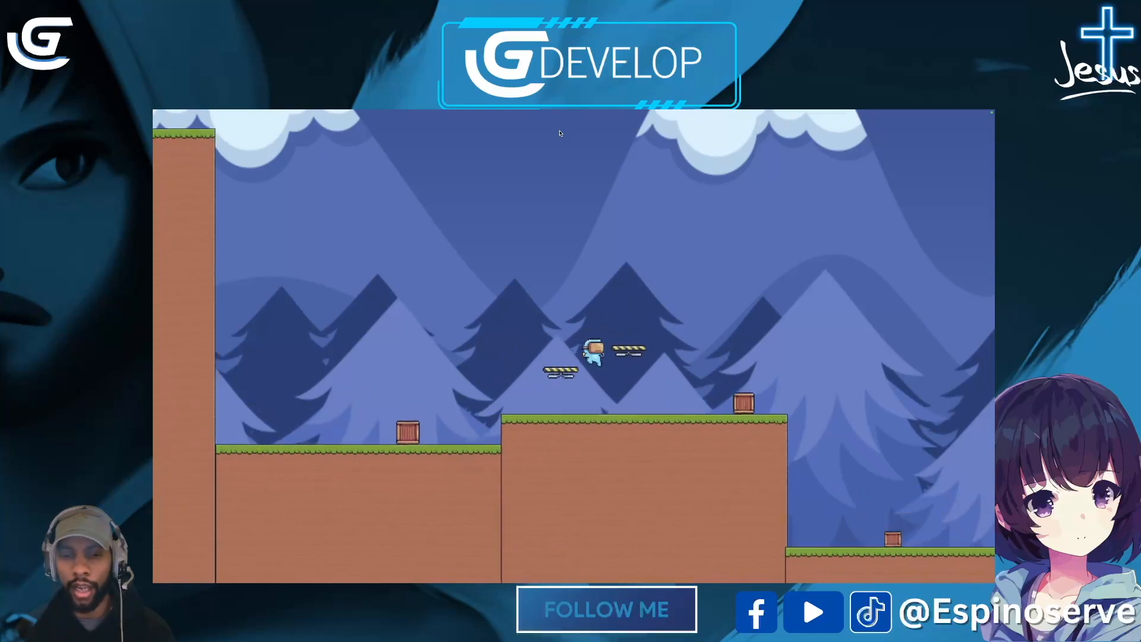
pyautogui.press('Right')
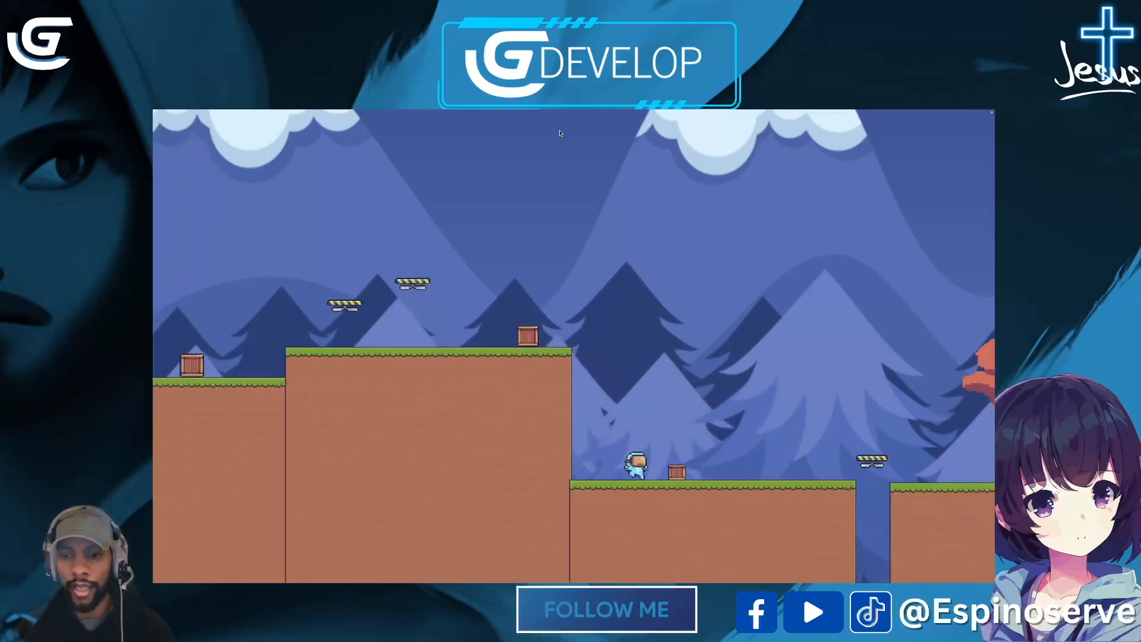
pyautogui.press('Right')
pyautogui.press('space')
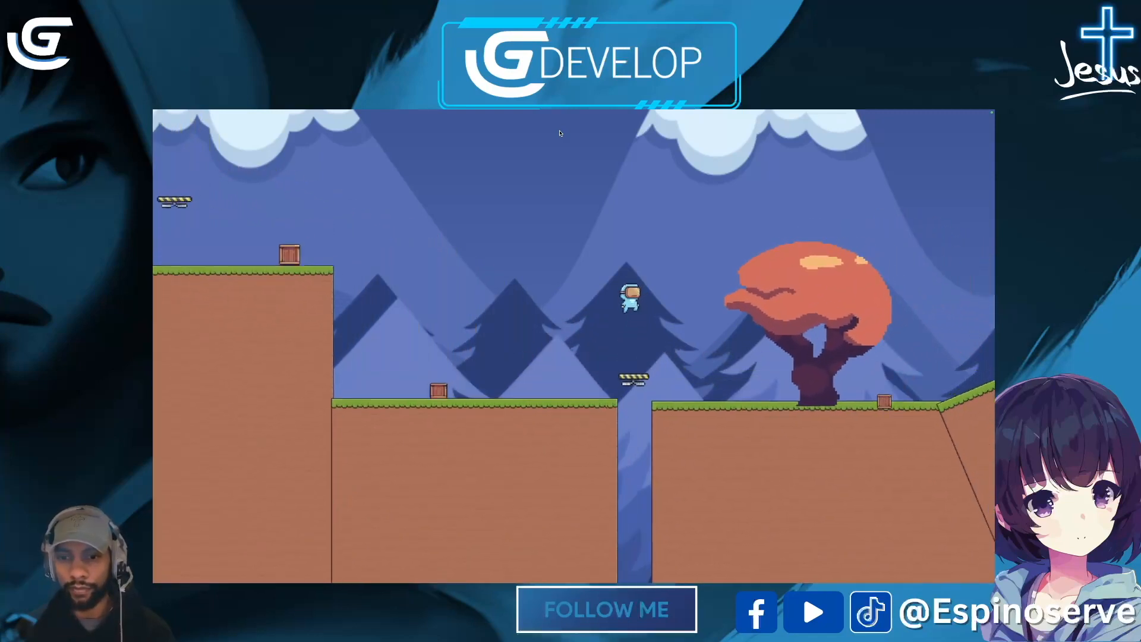
pyautogui.press('Right')
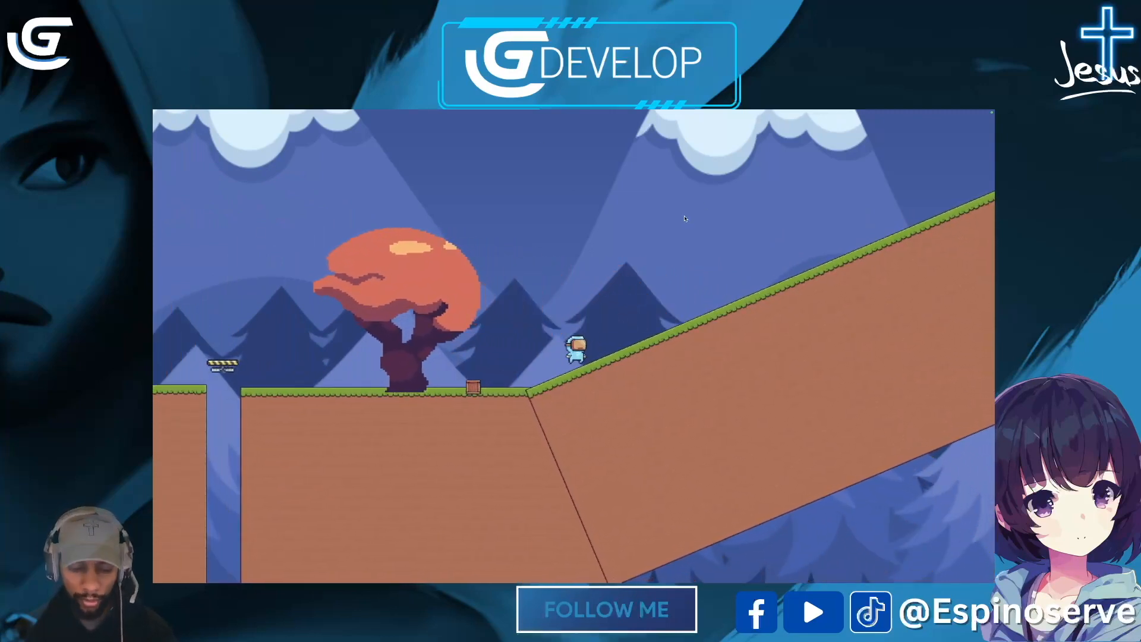
pyautogui.moveTo(498, 110)
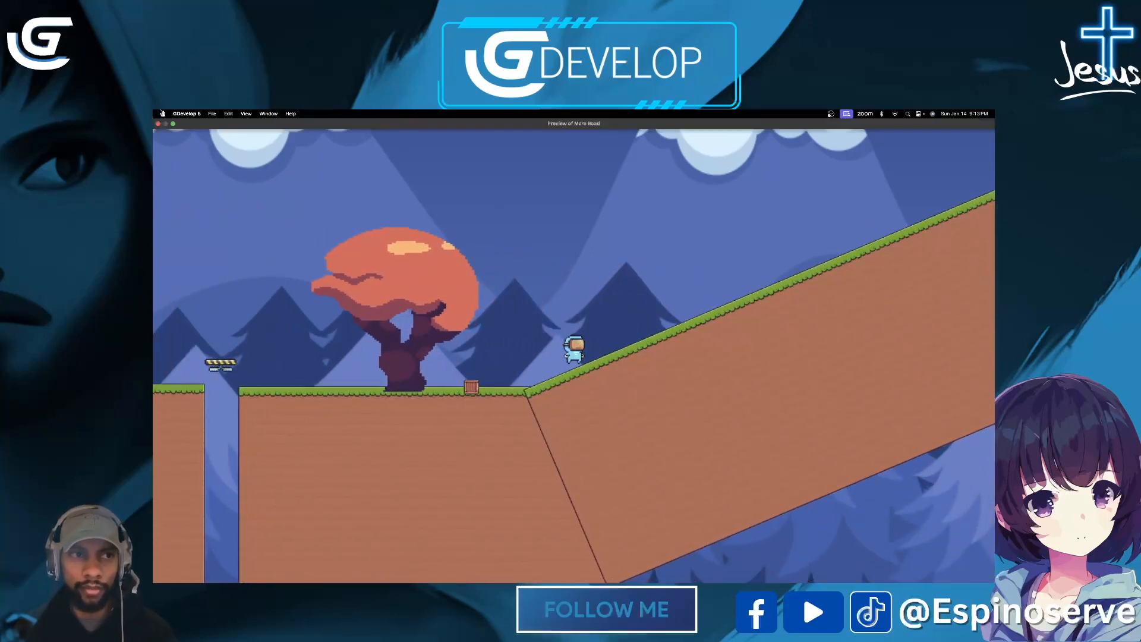
pyautogui.click(158, 124)
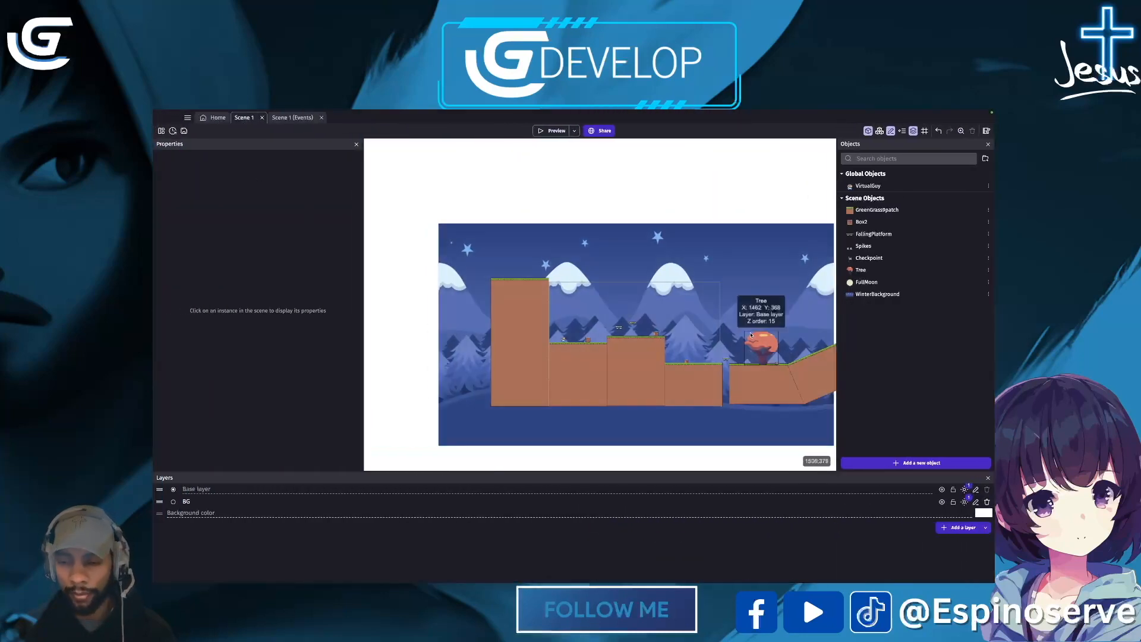
# Step: Move the Tree instance down onto the grass beside the slope, to about X 1455, Y 381
pyautogui.click(793, 325)
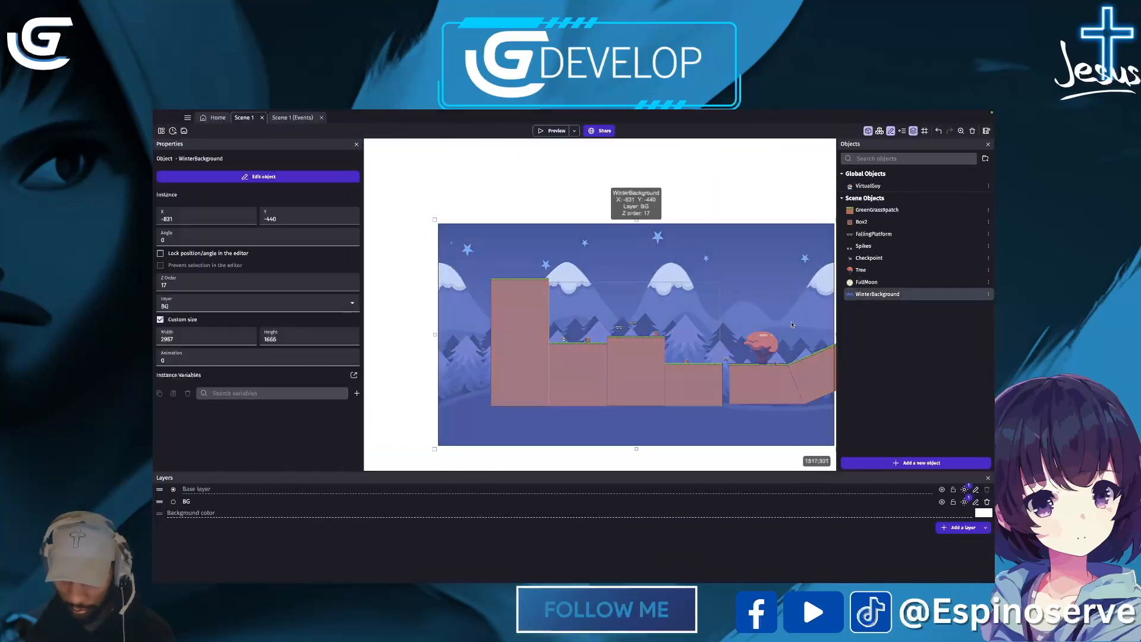
pyautogui.scroll(5, 792, 324)
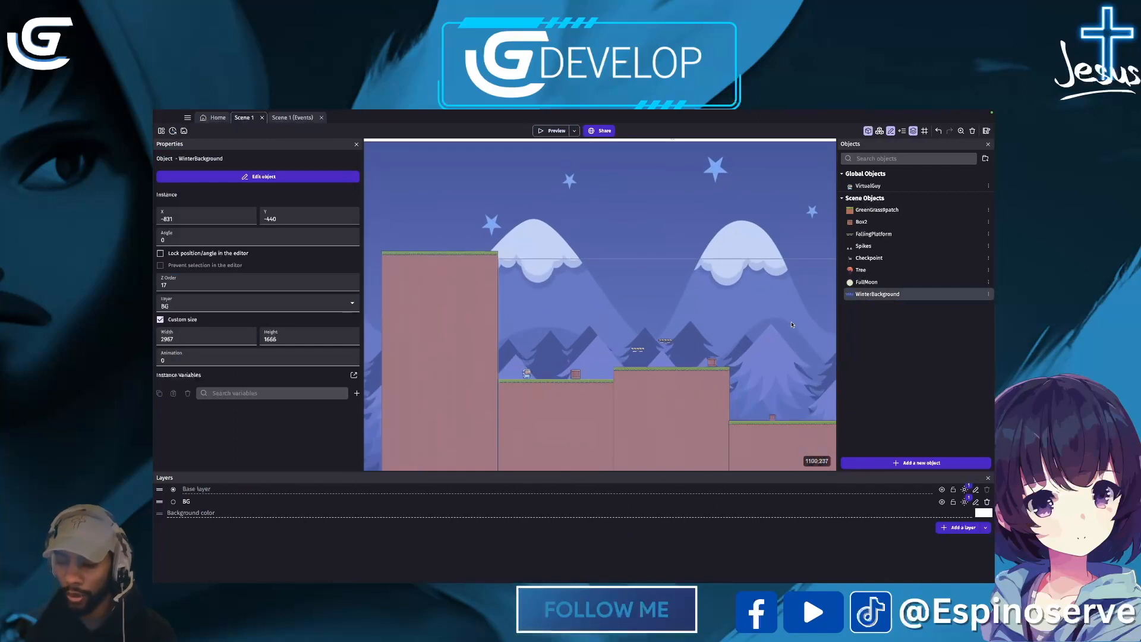
pyautogui.scroll(2, 759, 381)
pyautogui.click(670, 376)
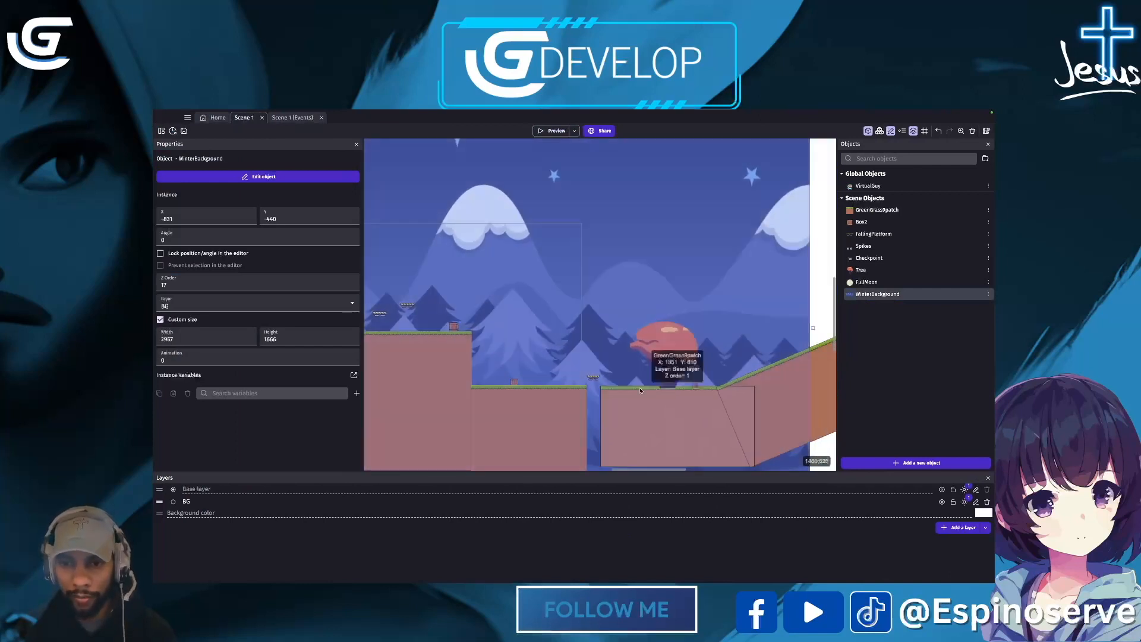
pyautogui.moveTo(670, 376); pyautogui.dragTo(668, 374)
pyautogui.click(695, 388)
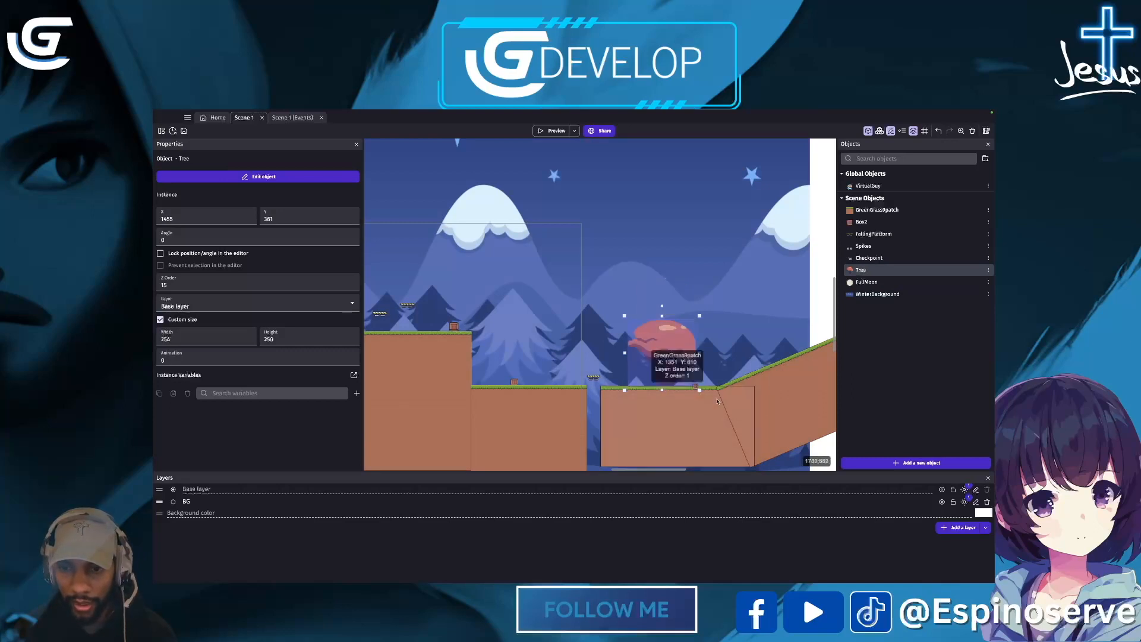
# Step: Add the condition "At the beginning of the scene" to the empty event in the Scene 1 events
pyautogui.click(694, 387)
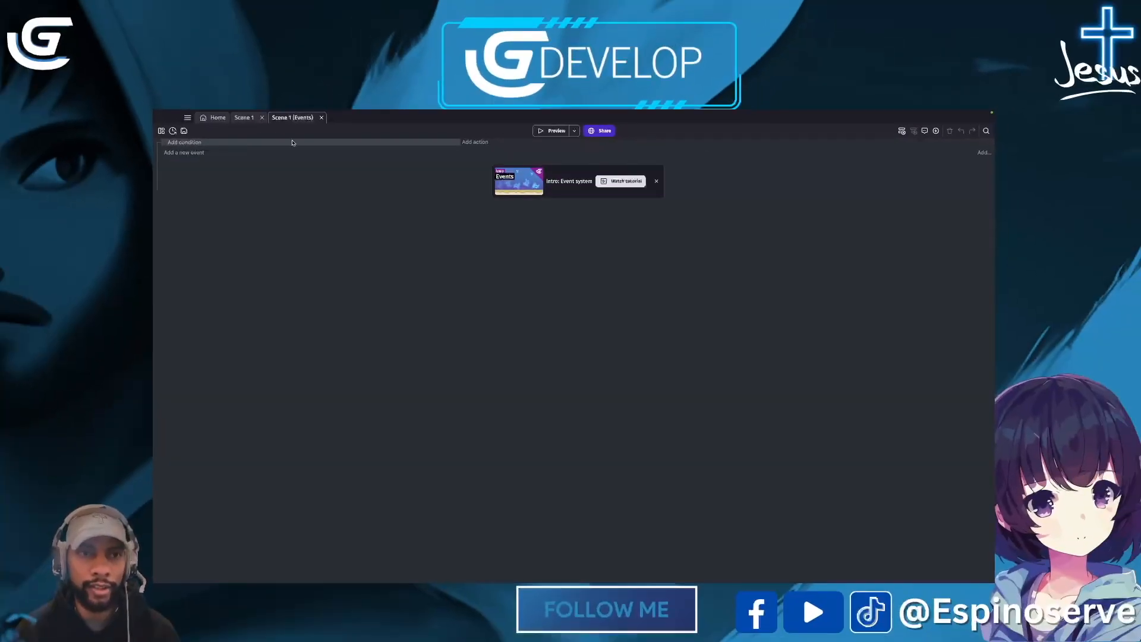
pyautogui.click(182, 144)
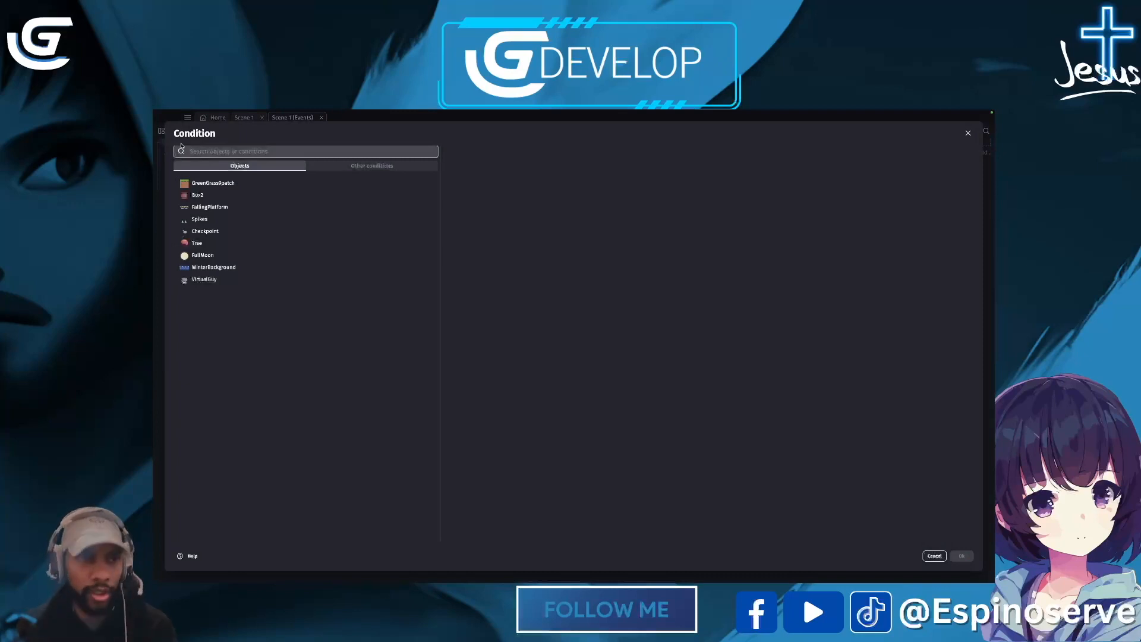
pyautogui.write('beg')
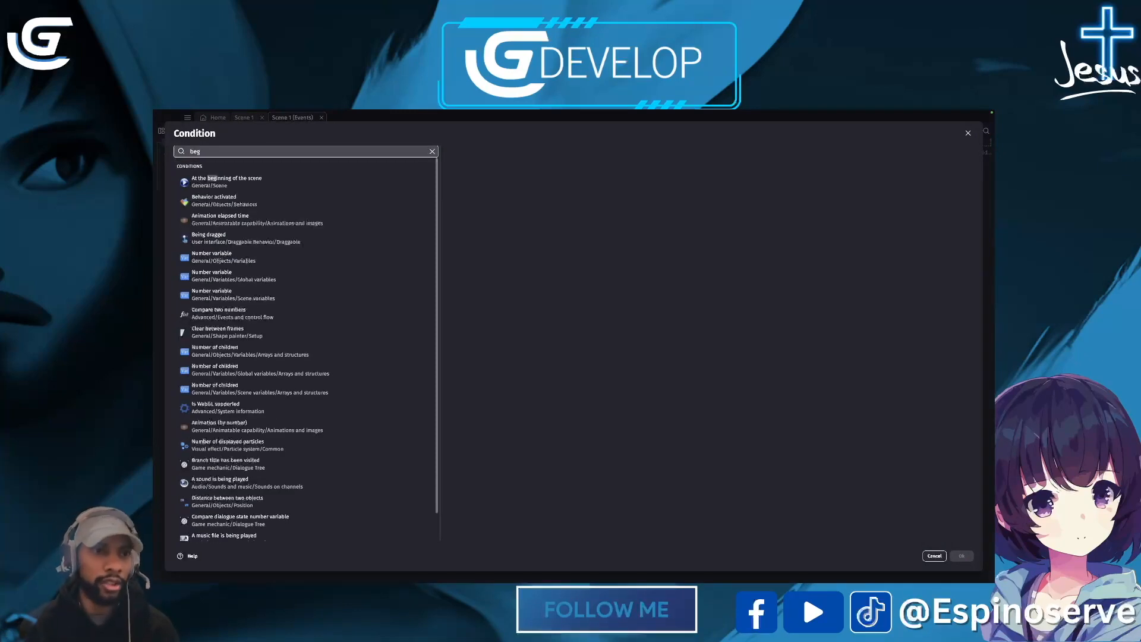
pyautogui.click(246, 188)
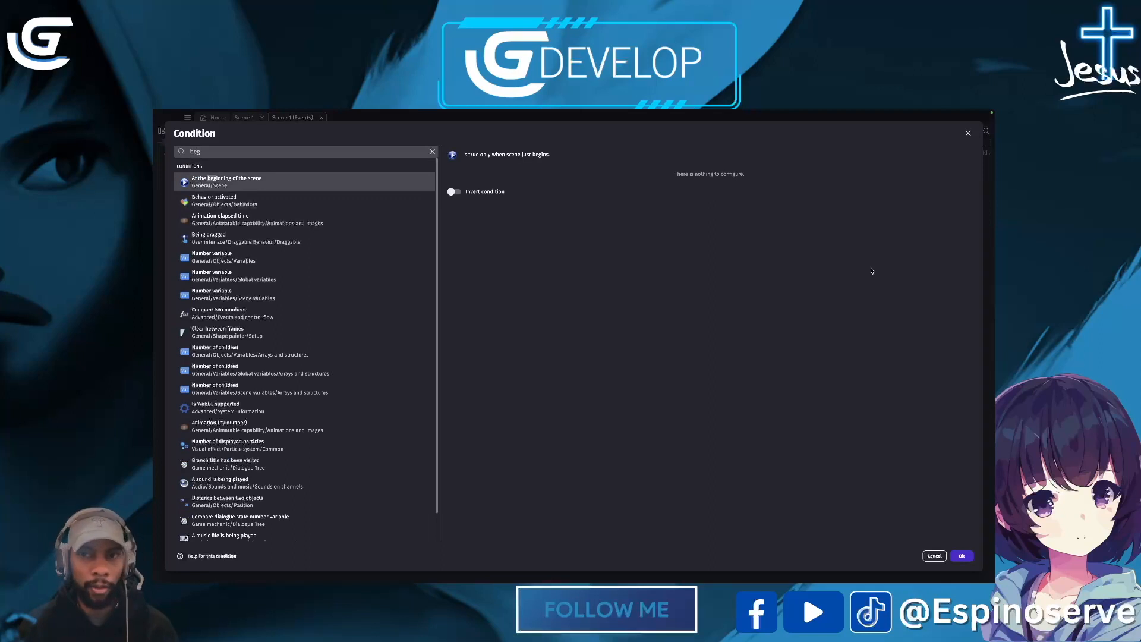
pyautogui.click(963, 557)
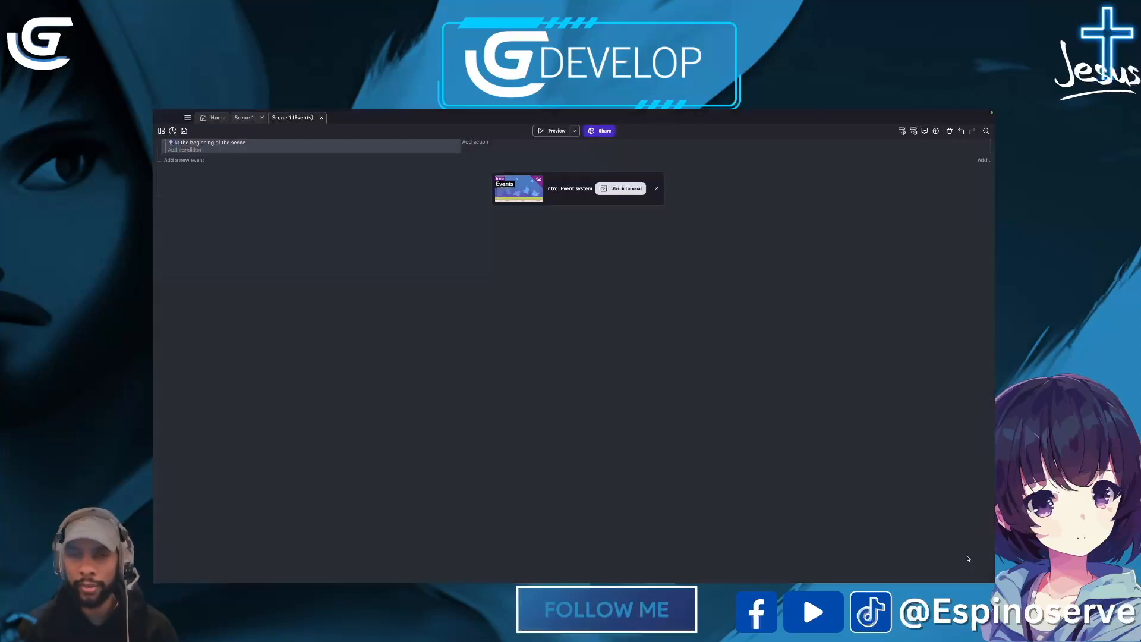
# Step: Add a Camera zoom action with value 1 on the Base layer to the scene-start event and check it in a brief preview
pyautogui.click(474, 142)
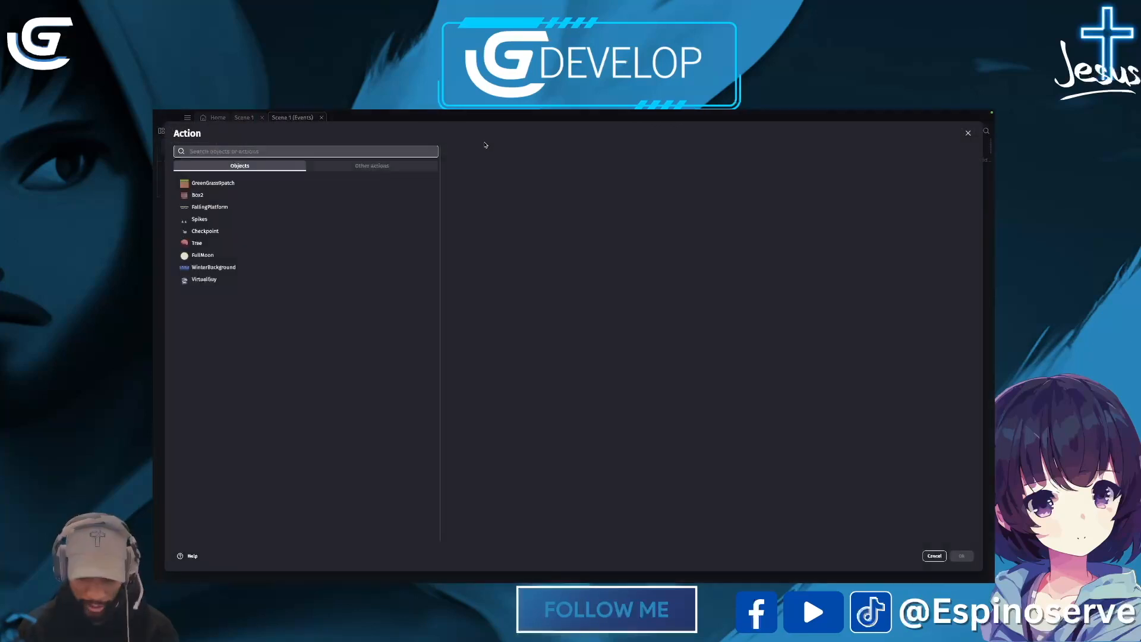
pyautogui.write('cam')
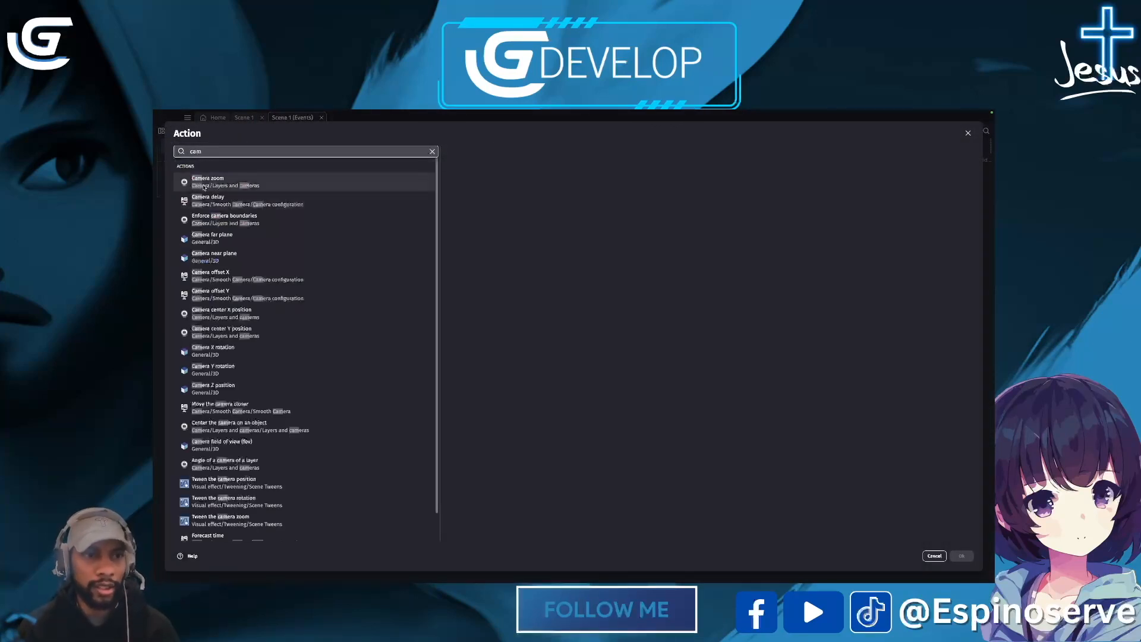
pyautogui.click(204, 182)
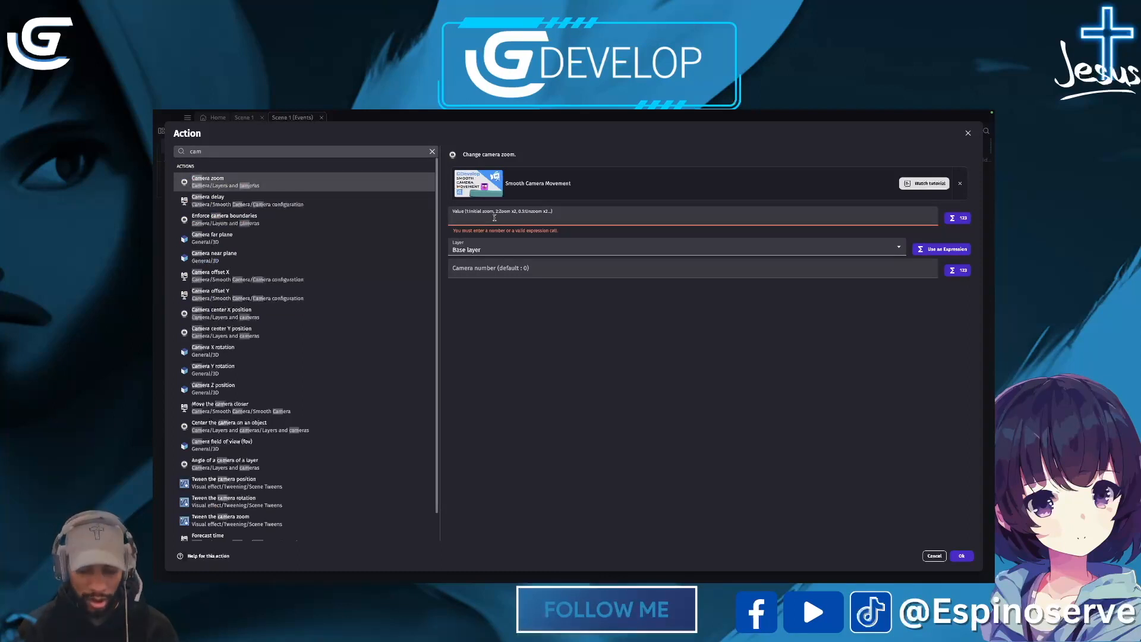
pyautogui.write('1')
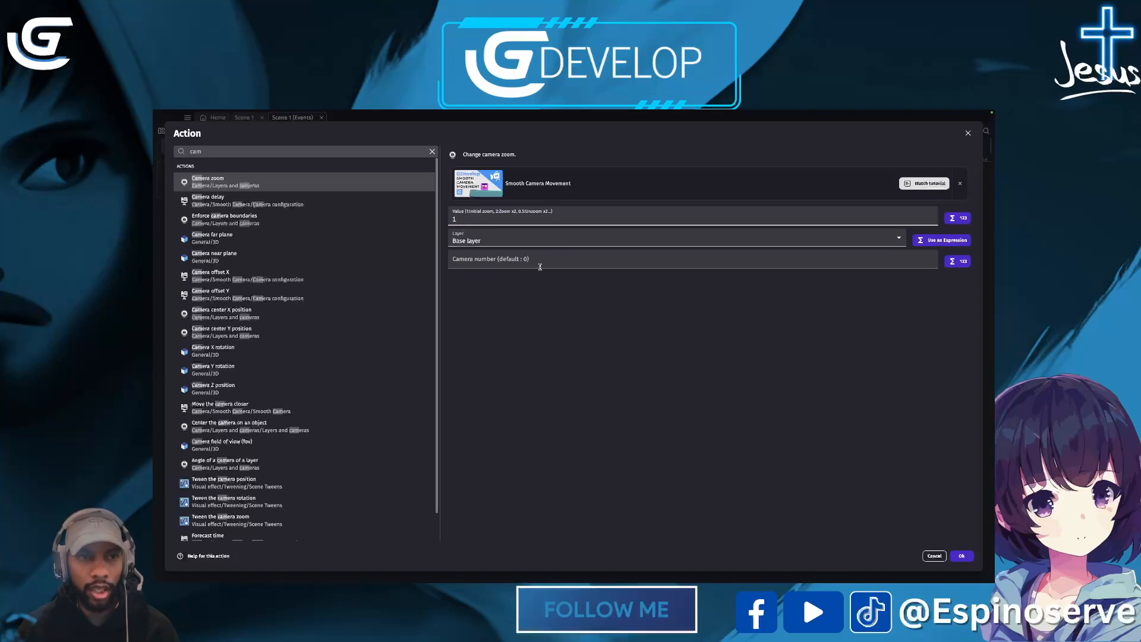
pyautogui.click(961, 556)
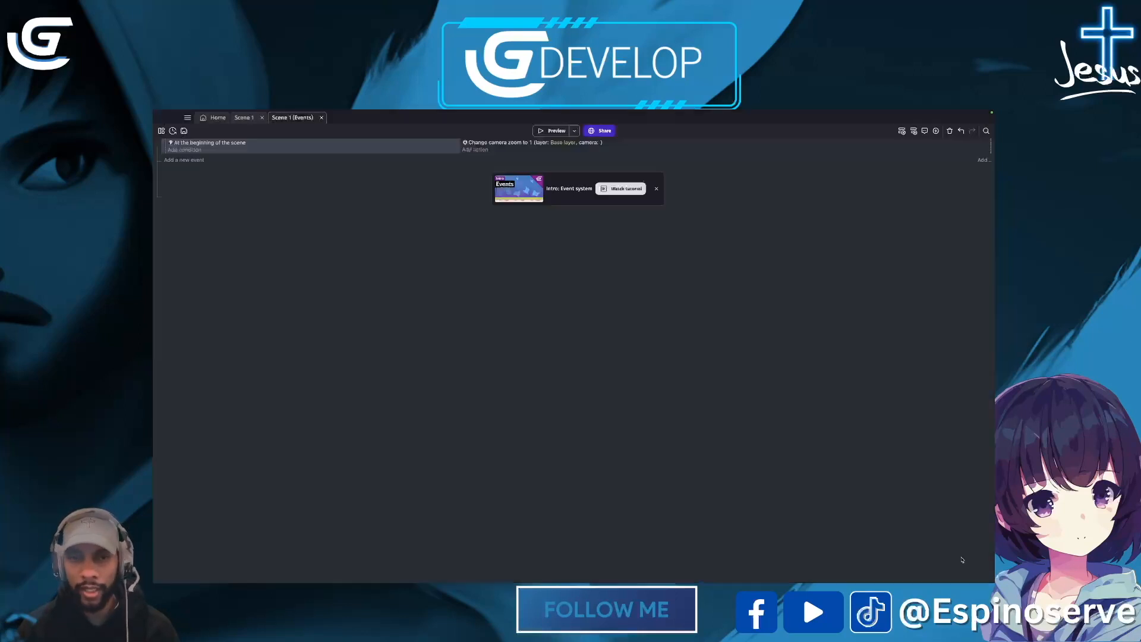
pyautogui.click(561, 129)
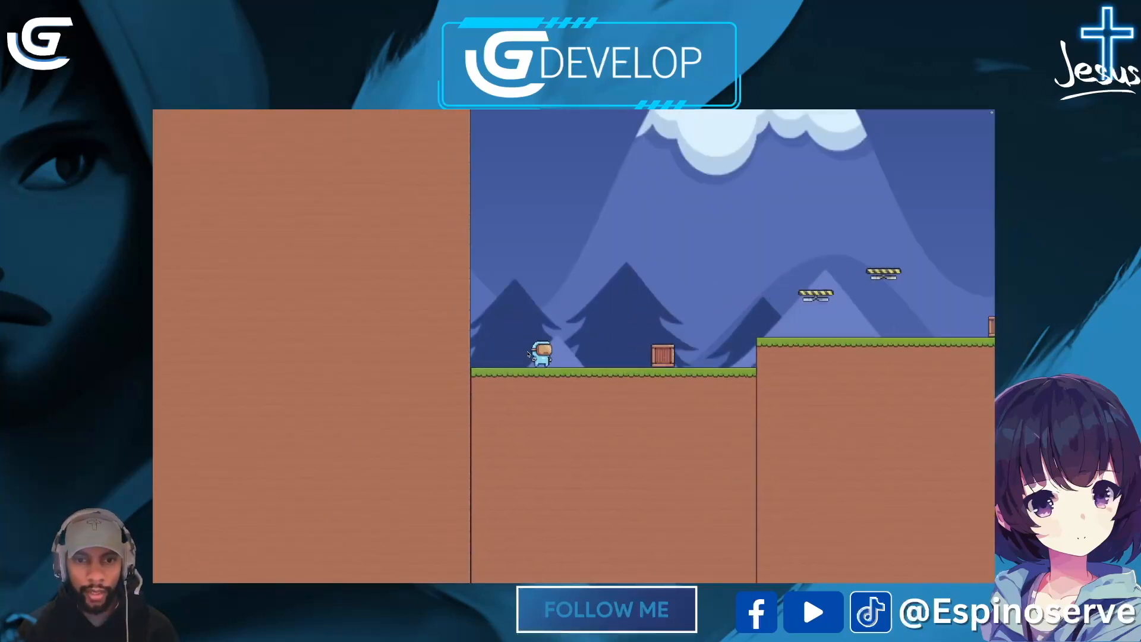
pyautogui.click(158, 124)
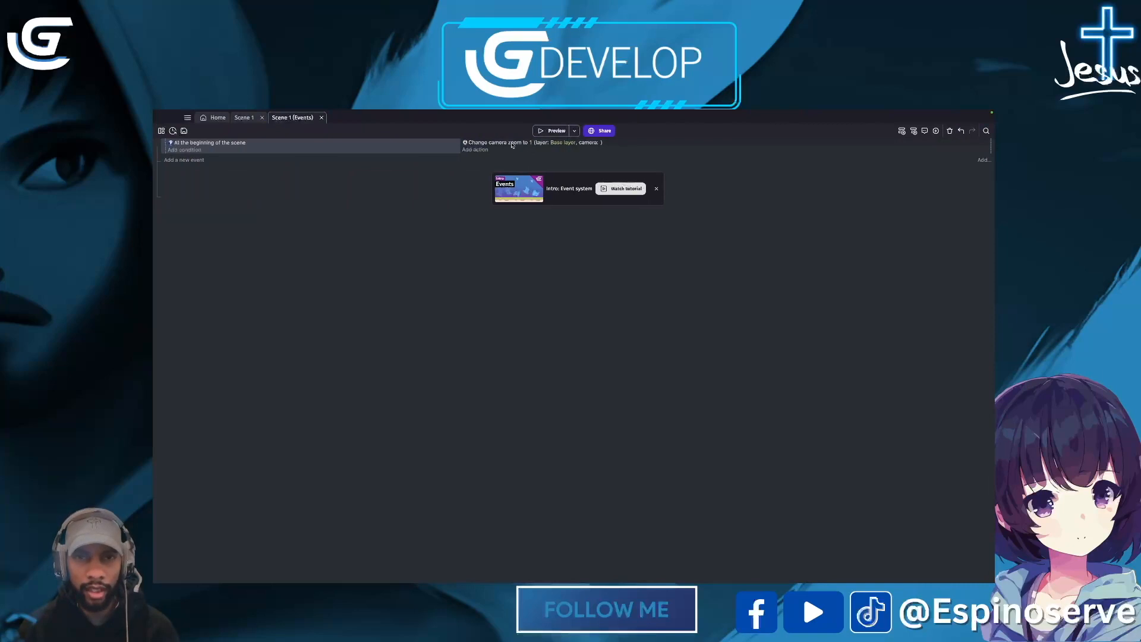
# Step: Change the camera zoom value in the existing action to 2
pyautogui.doubleClick(511, 145)
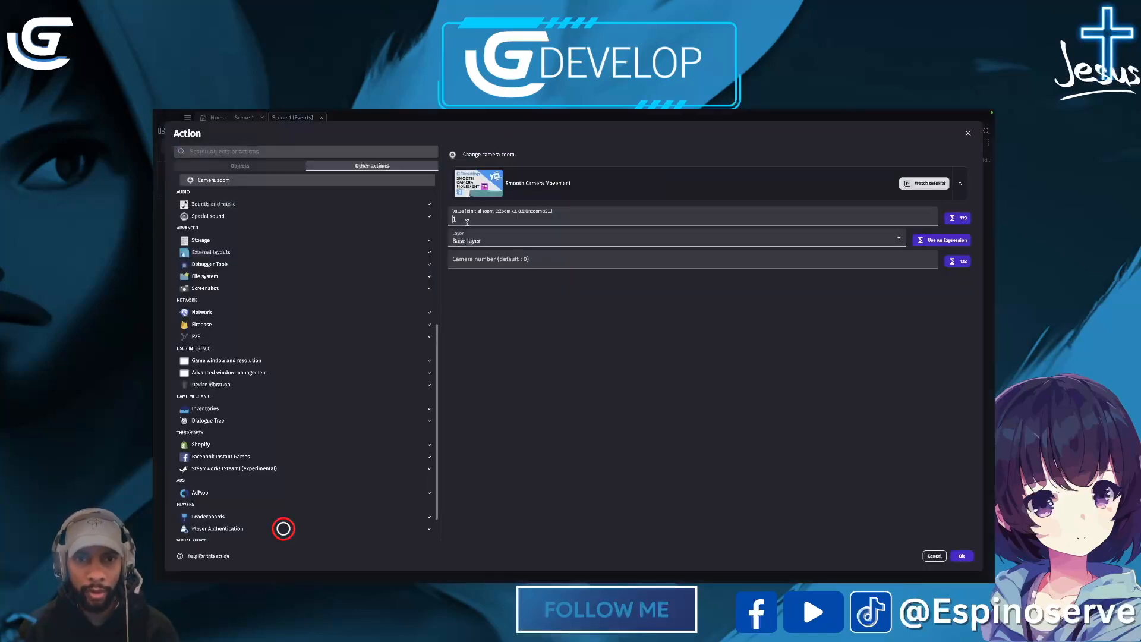
pyautogui.click(469, 219)
pyautogui.press('BackSpace')
pyautogui.write('2')
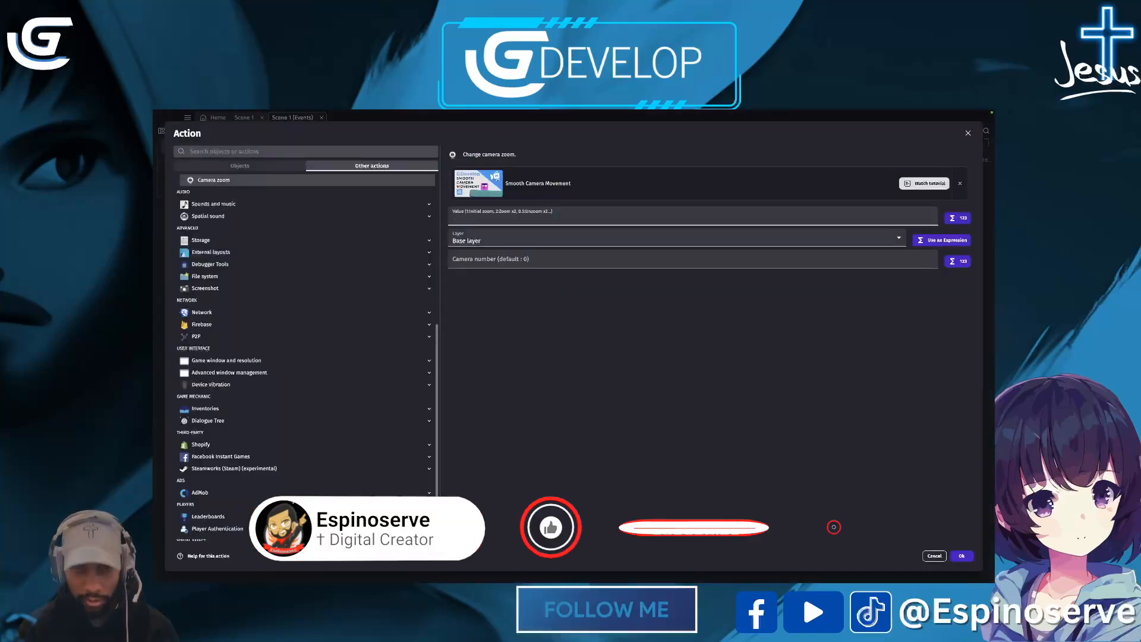
pyautogui.click(961, 555)
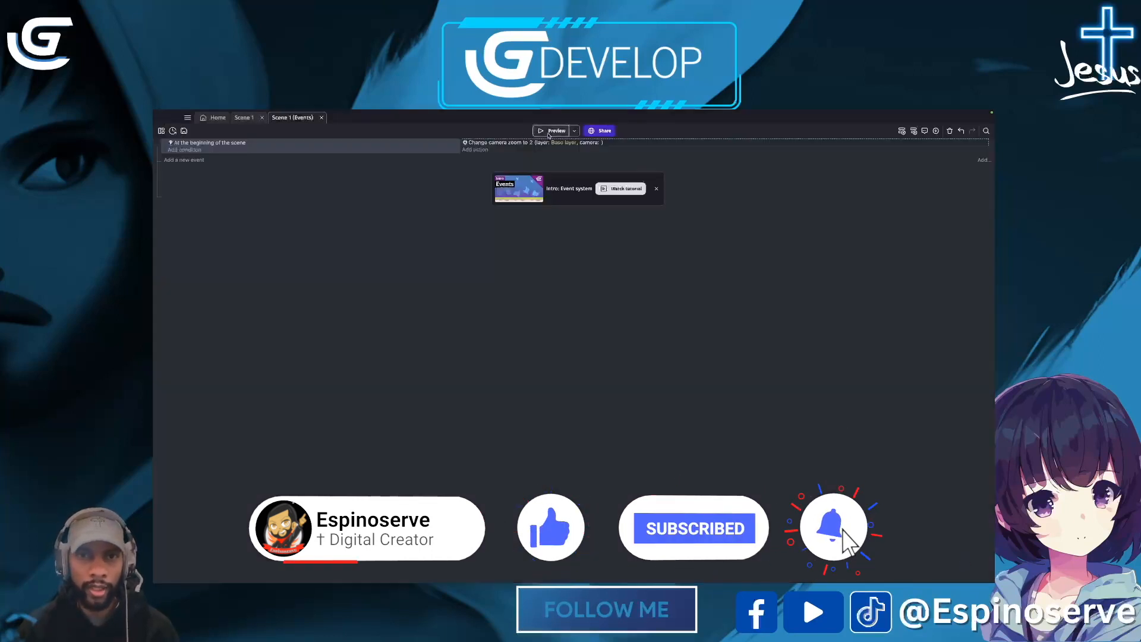
# Step: Preview the level with the new camera zoom, playing the character over the platforms to the checkered flag, and close the preview
pyautogui.click(549, 132)
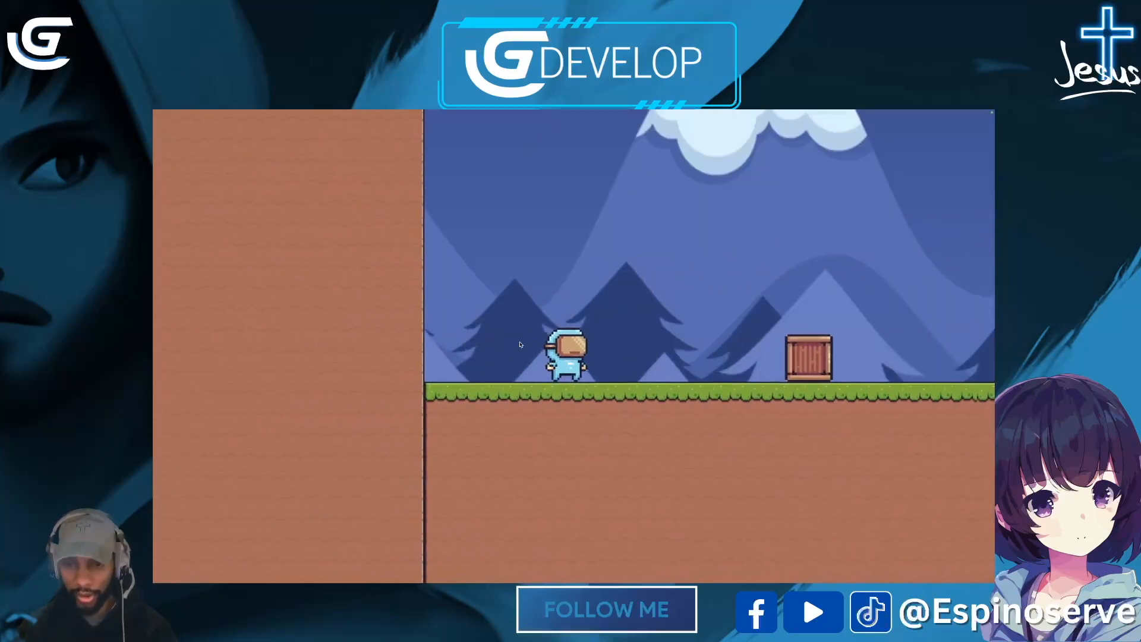
pyautogui.press('Left')
pyautogui.press('Right')
pyautogui.press('space')
pyautogui.press('space')
pyautogui.press('space')
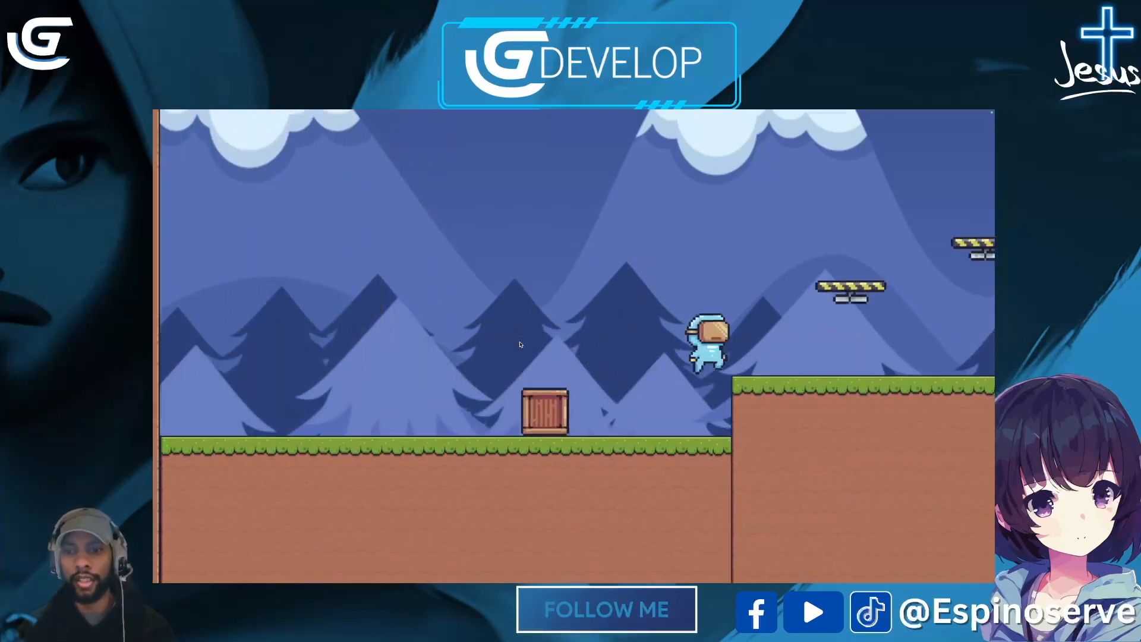
pyautogui.press('Right')
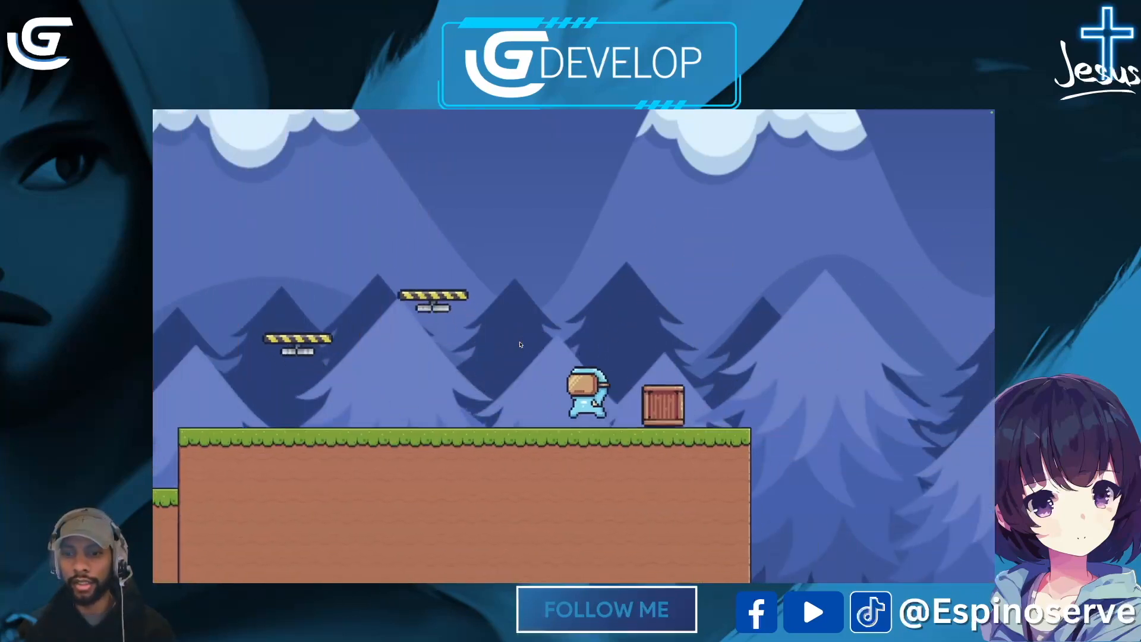
pyautogui.press('space')
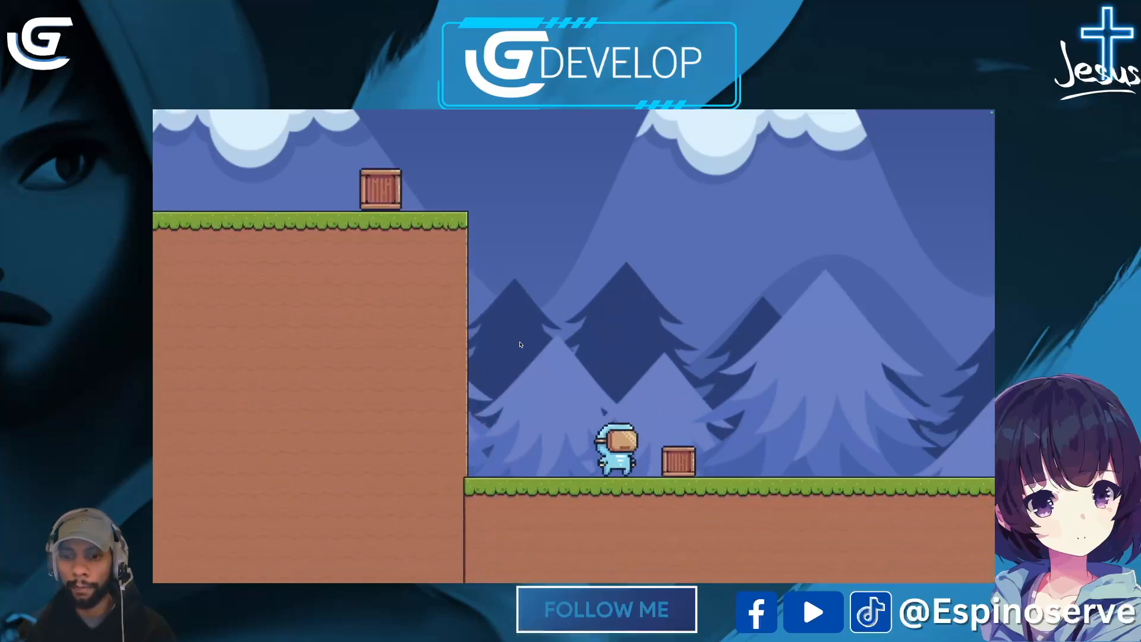
pyautogui.press('Left')
pyautogui.press('space')
pyautogui.press('Right')
pyautogui.press('space')
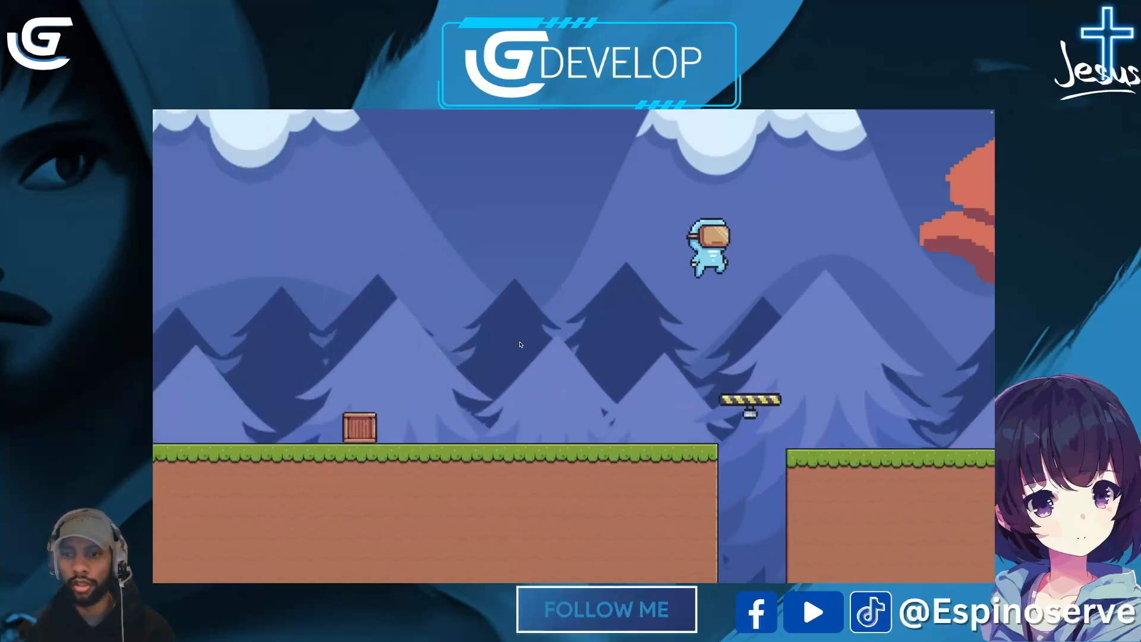
pyautogui.press('space')
pyautogui.press('space')
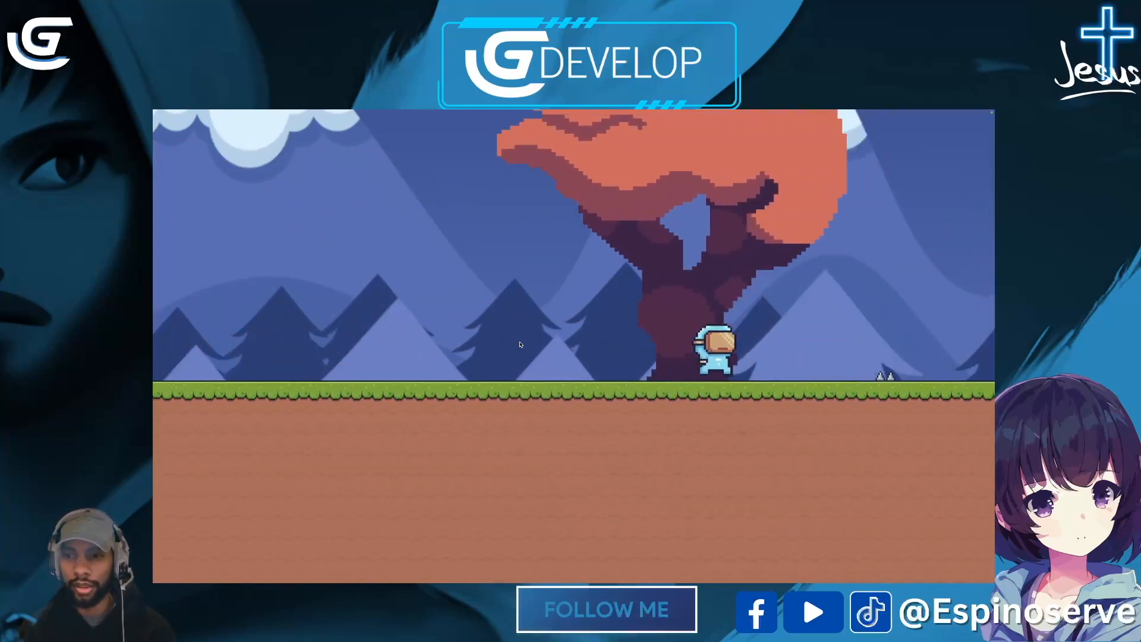
pyautogui.press('space')
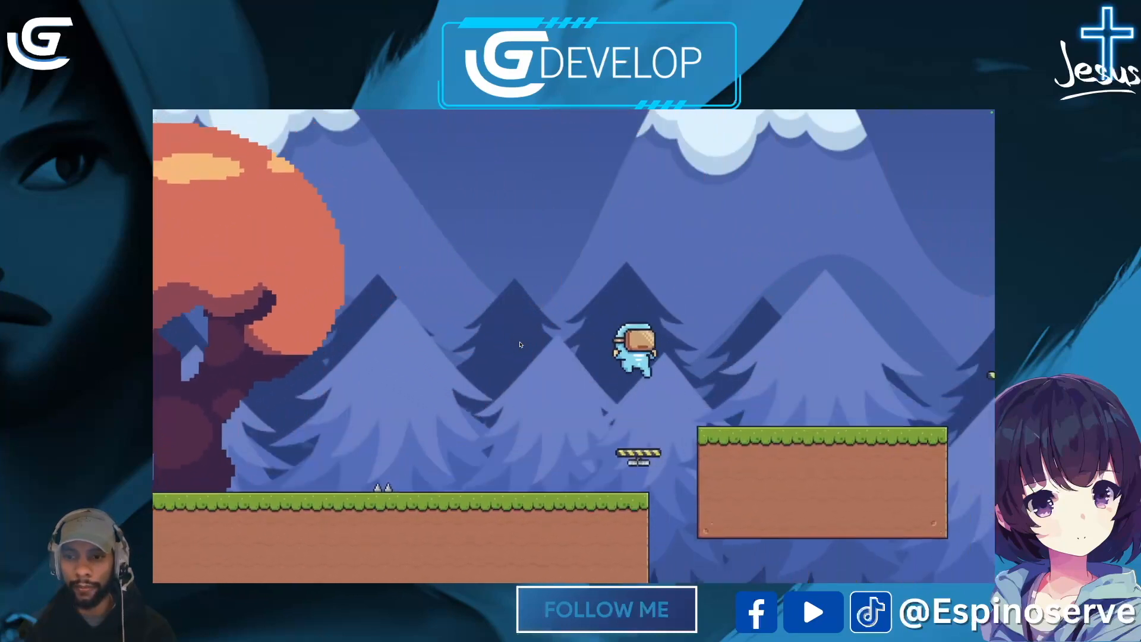
pyautogui.press('space')
pyautogui.press('space')
pyautogui.press('space')
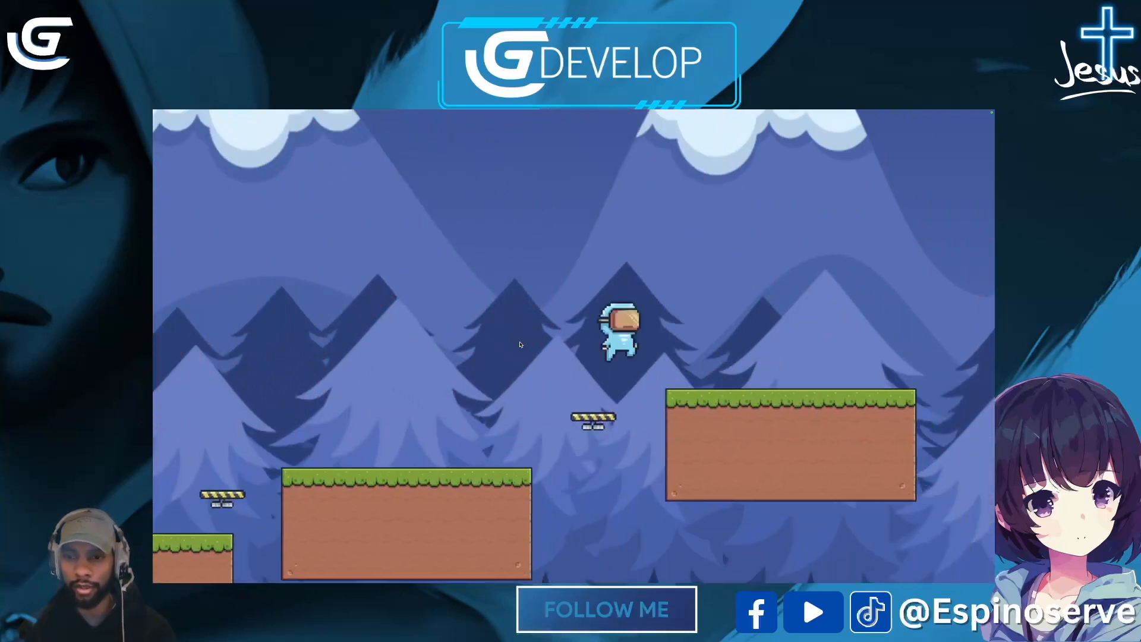
pyautogui.press('Right')
pyautogui.press('space')
pyautogui.press('space')
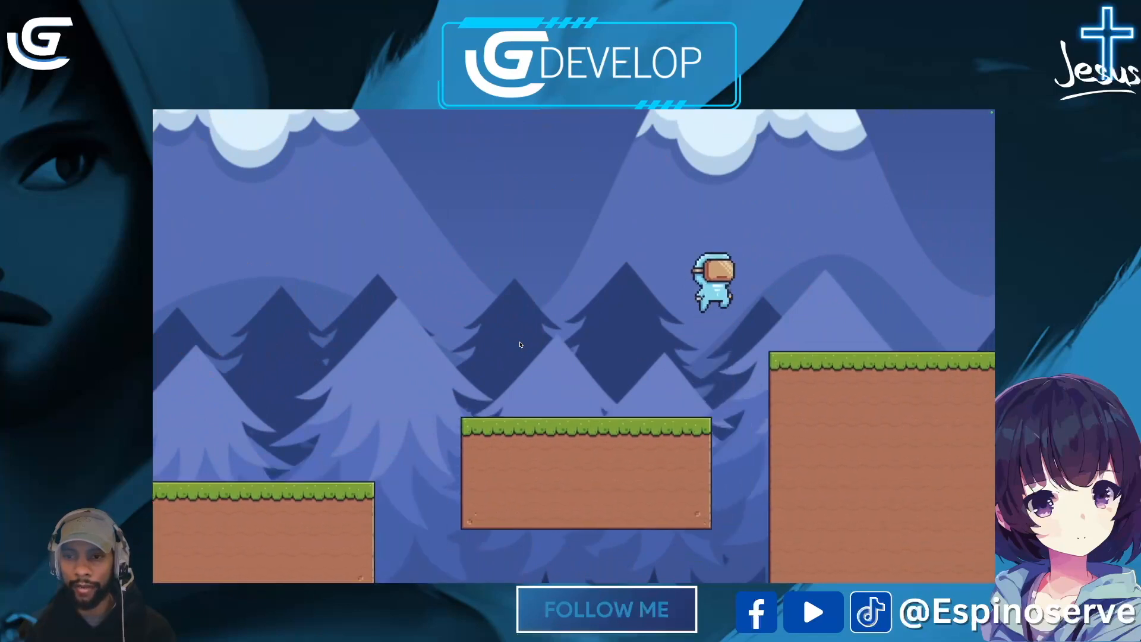
pyautogui.press('space')
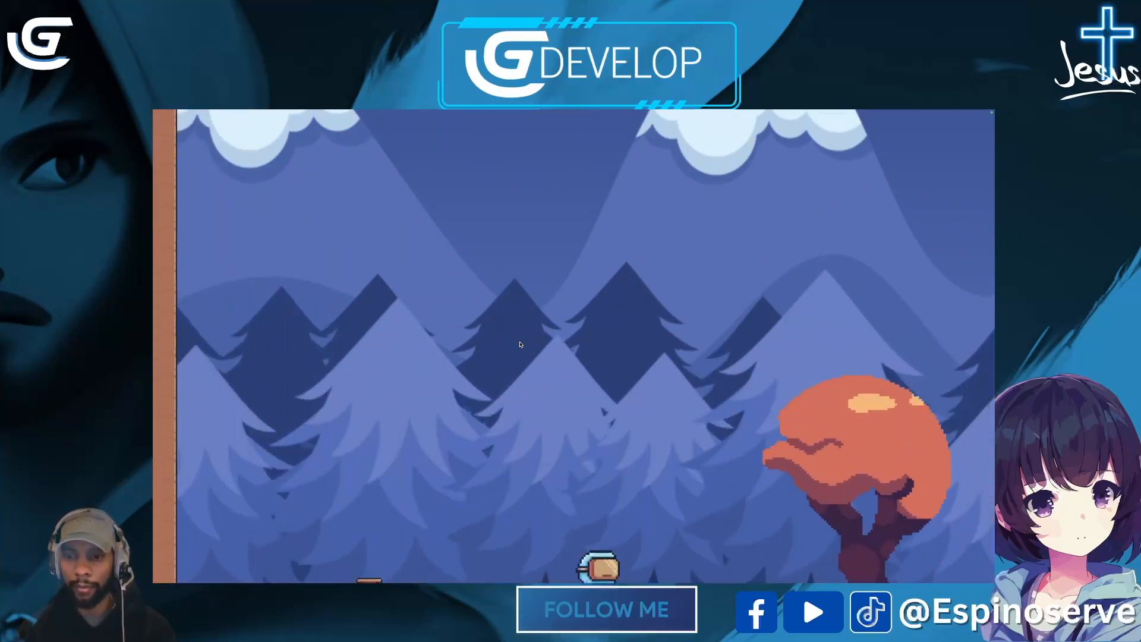
pyautogui.press('Right')
pyautogui.press('Right')
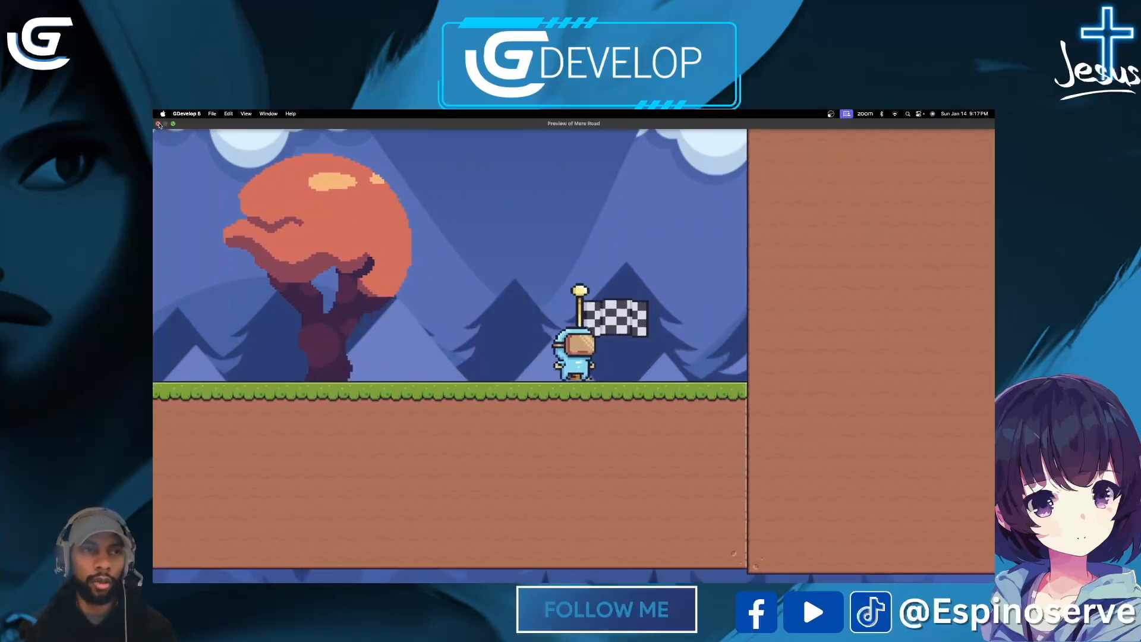
pyautogui.click(159, 124)
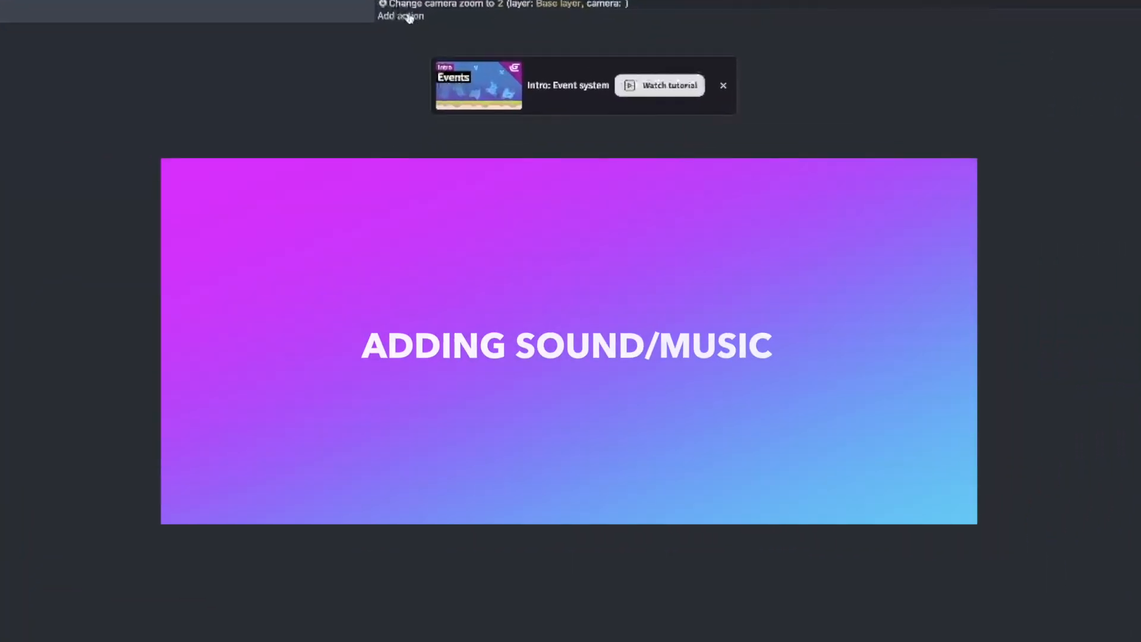
# Step: Add a Play a sound action to the scene-start event using Adventures of Flying Jack.aac from the asset store, with repeat set to Yes
pyautogui.click(478, 149)
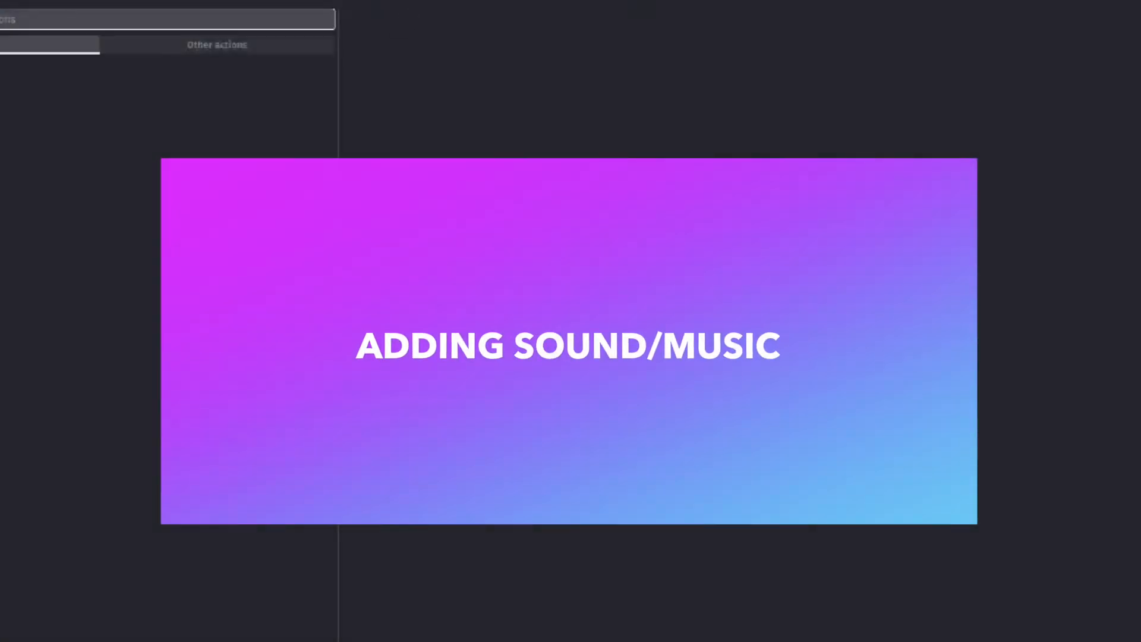
pyautogui.write('sound')
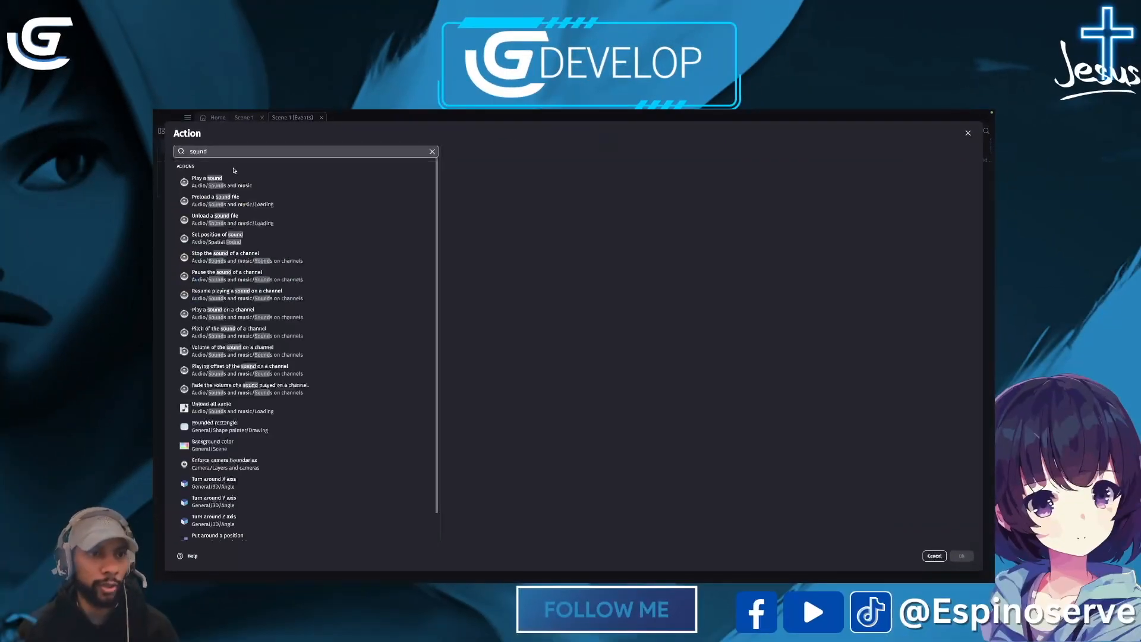
pyautogui.click(217, 182)
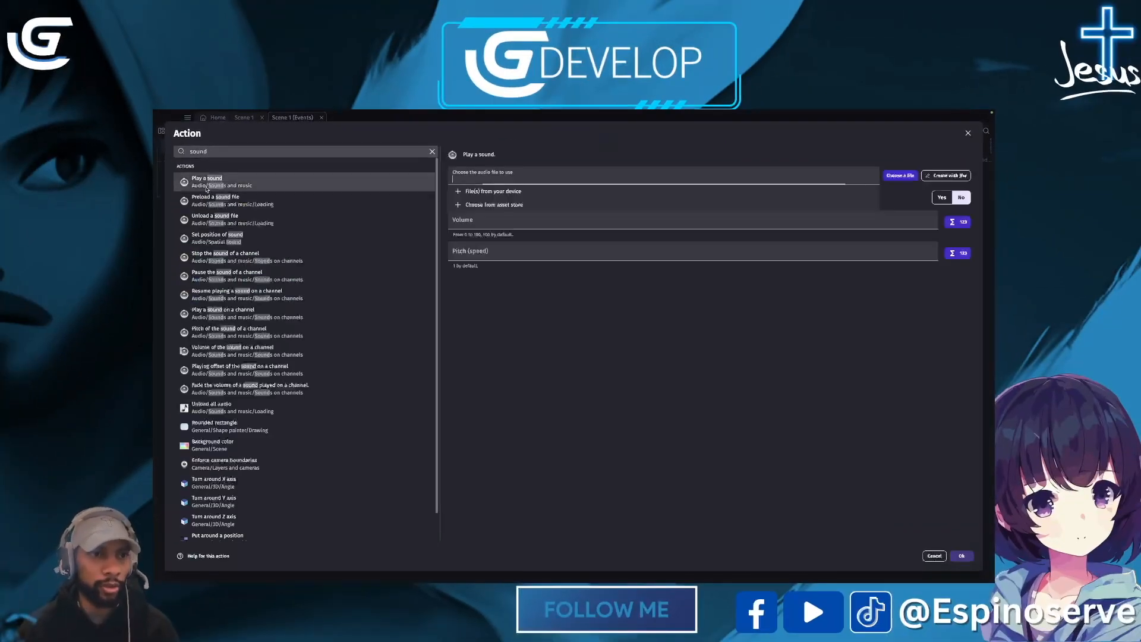
pyautogui.click(514, 205)
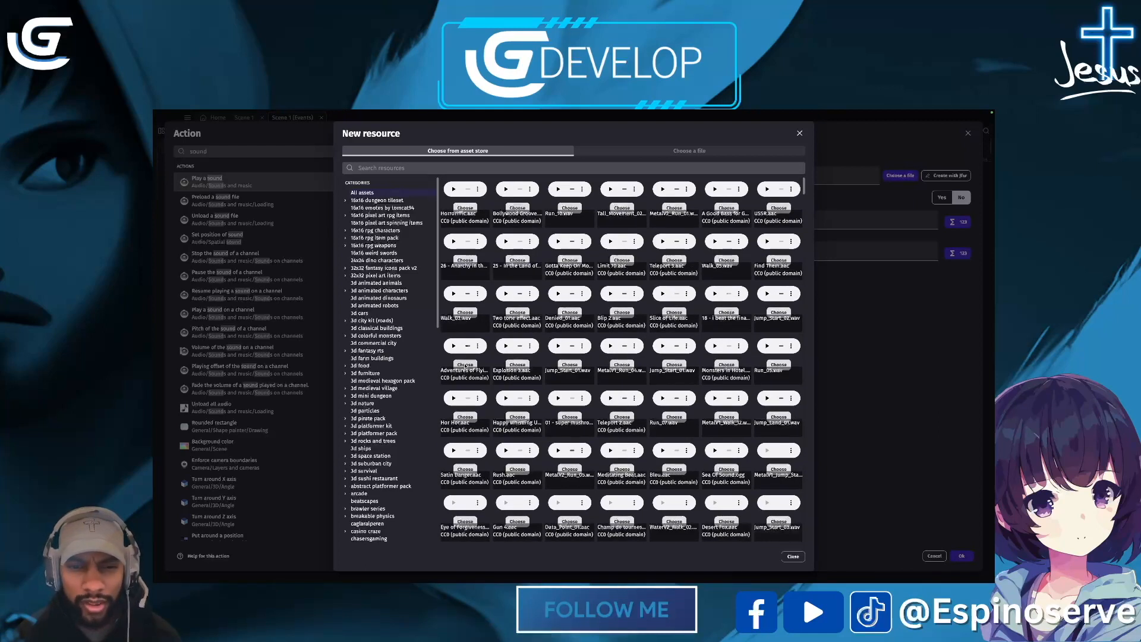
pyautogui.click(466, 364)
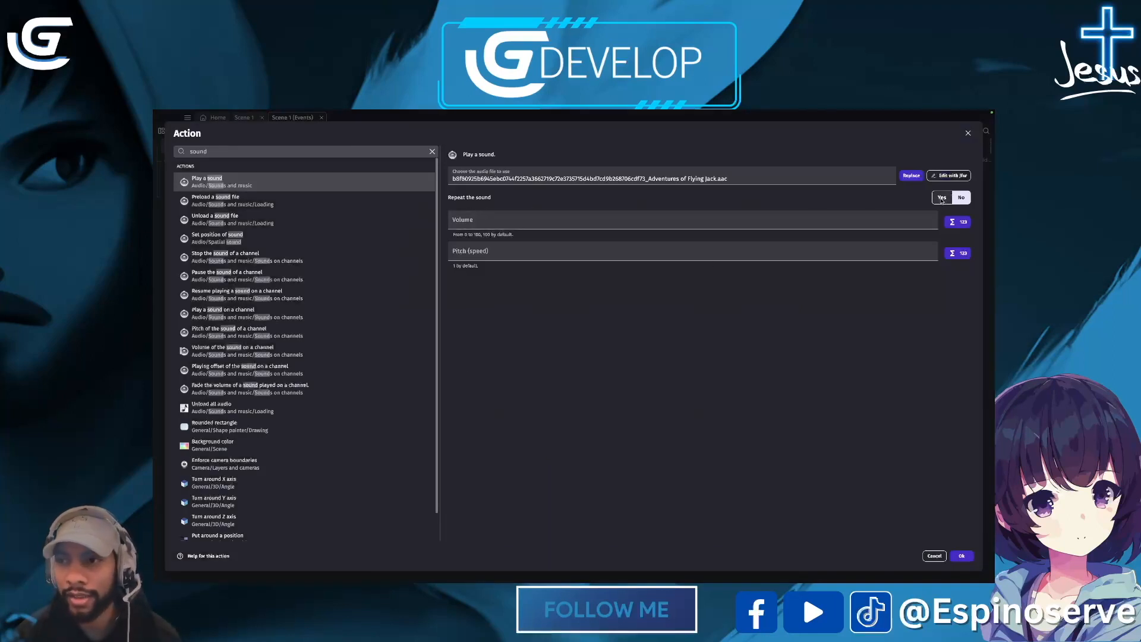
pyautogui.click(942, 198)
pyautogui.click(962, 557)
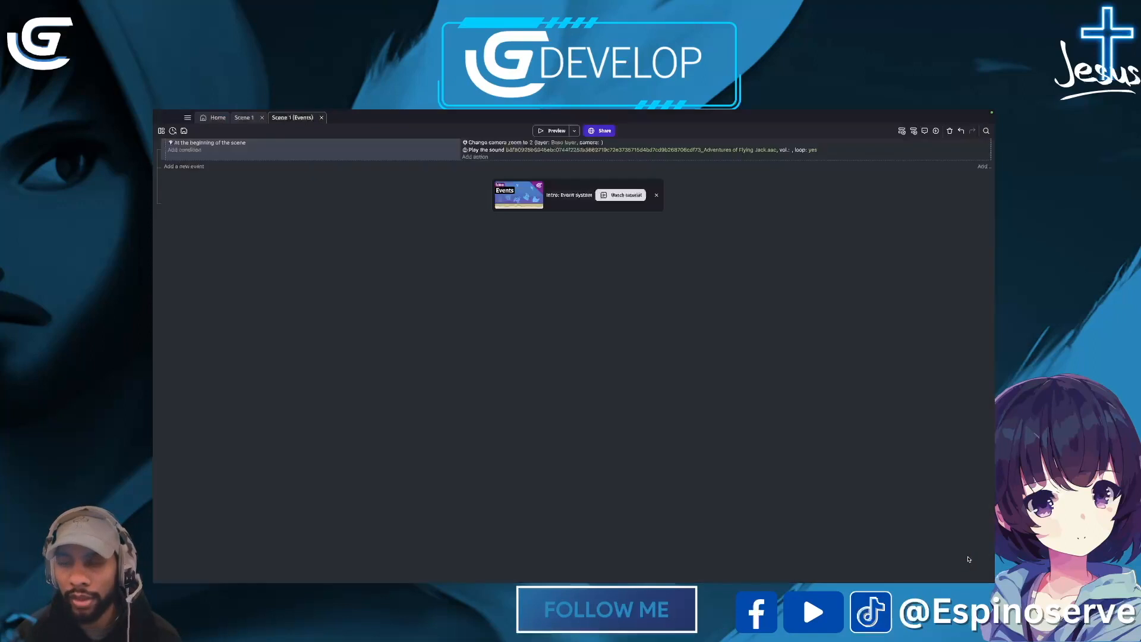
# Step: Preview the level with the background music, moving the character over the platforms, up the slope and past the spikes, and close the preview
pyautogui.click(556, 132)
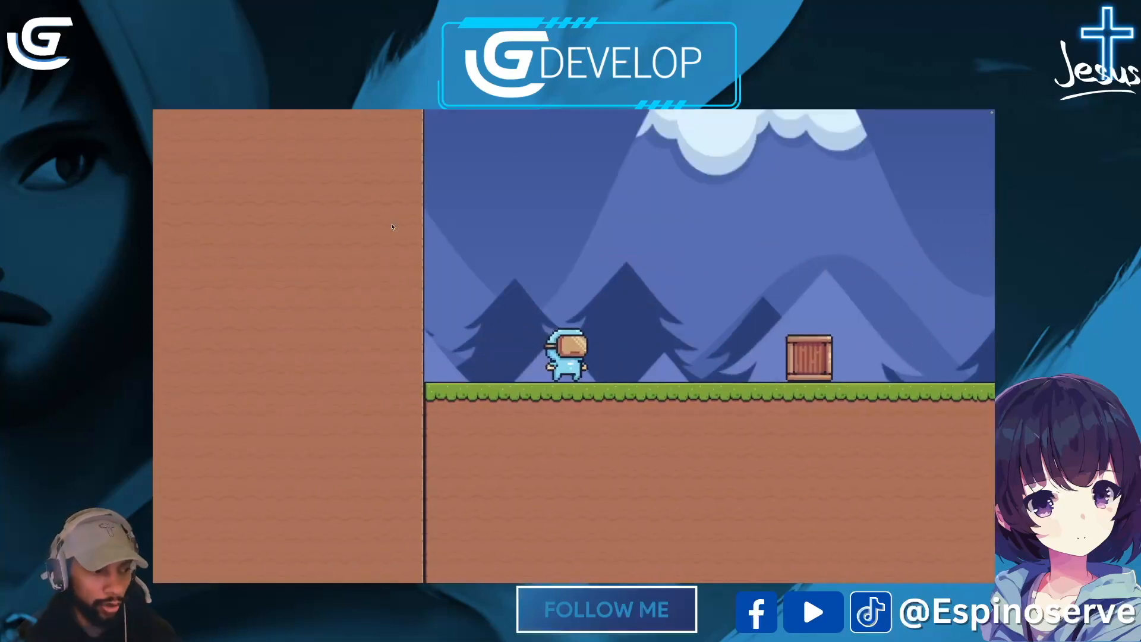
pyautogui.press('Right')
pyautogui.press('space')
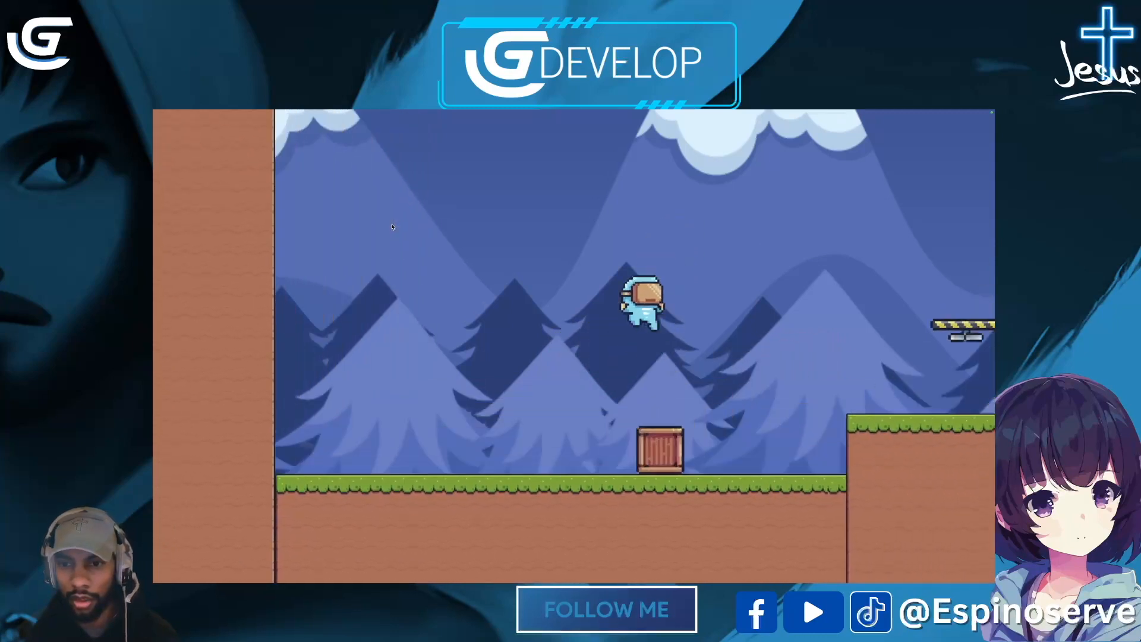
pyautogui.press('Left')
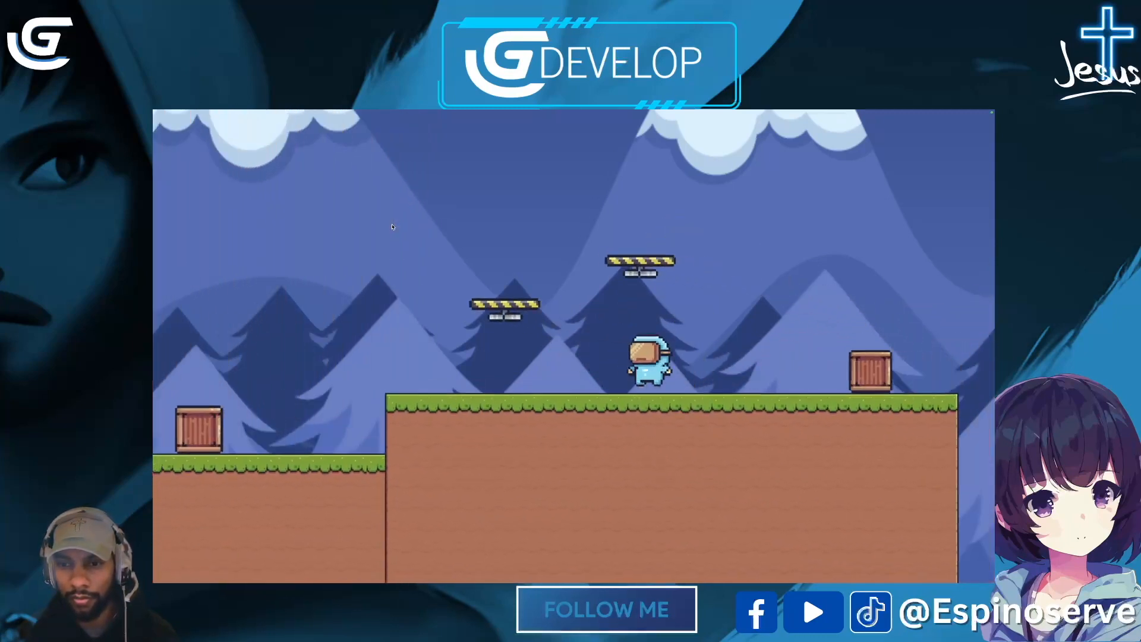
pyautogui.press('space')
pyautogui.press('Right')
pyautogui.press('space')
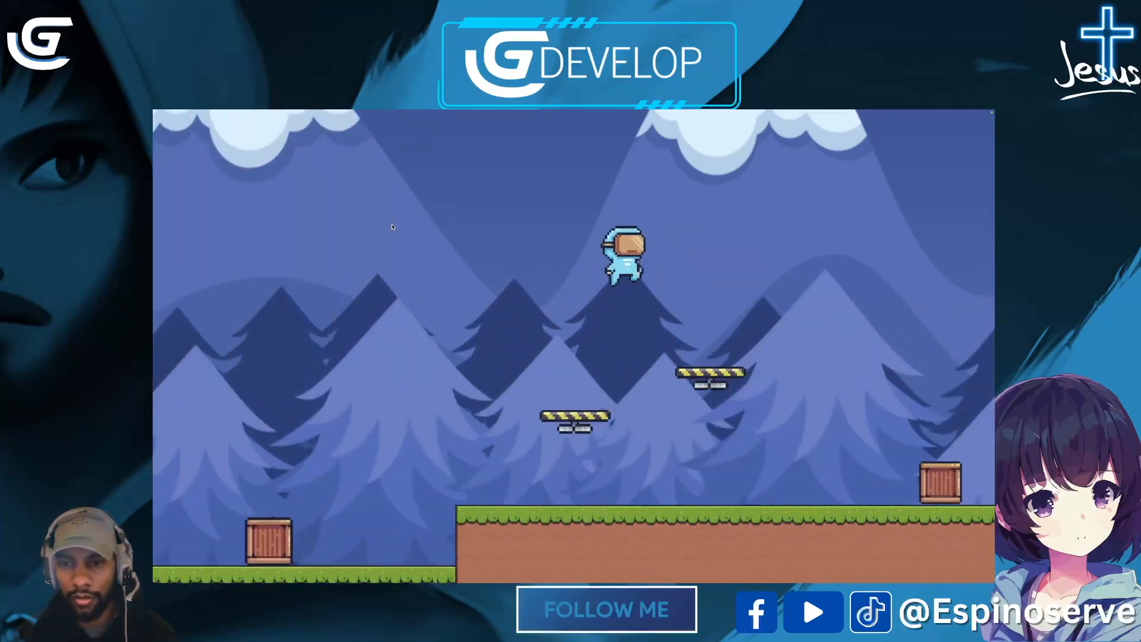
pyautogui.press('space')
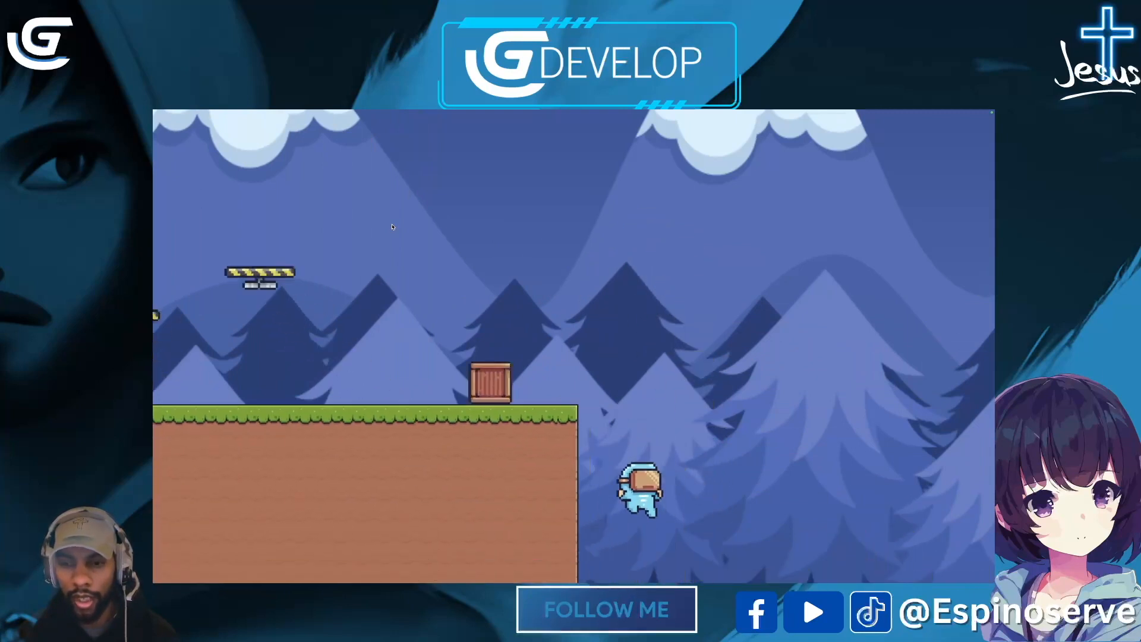
pyautogui.press('space')
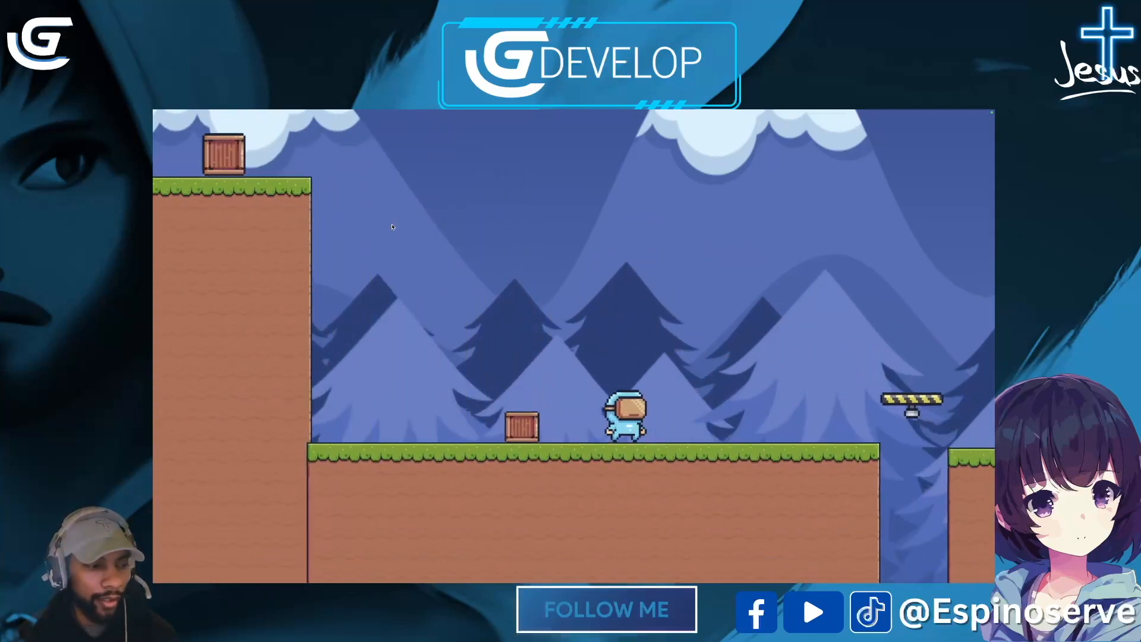
pyautogui.press('space')
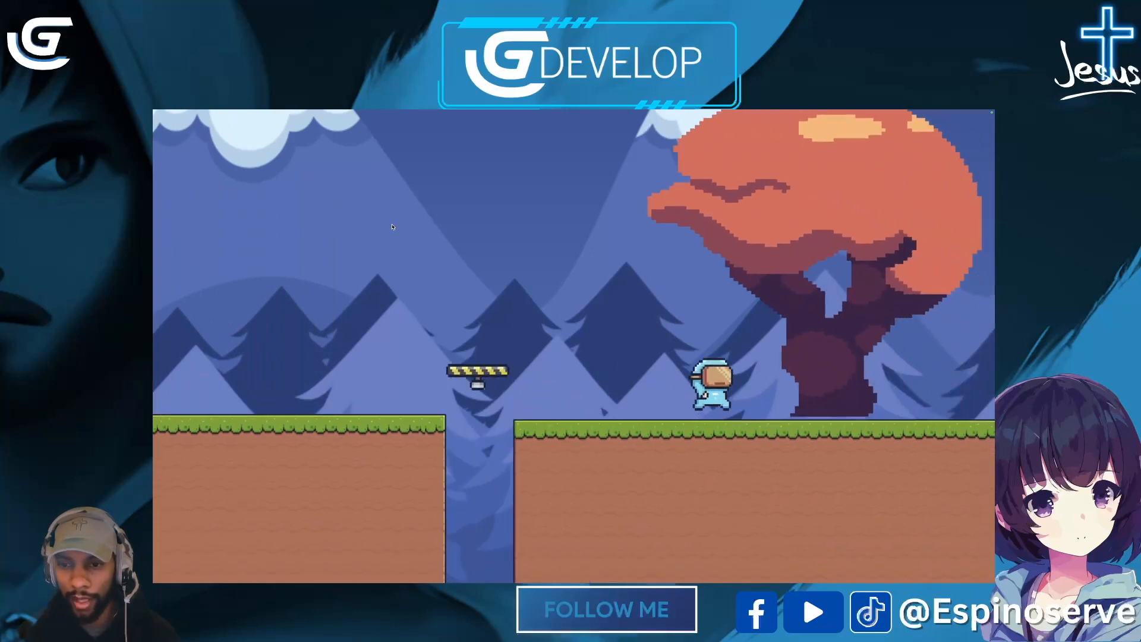
pyautogui.press('space')
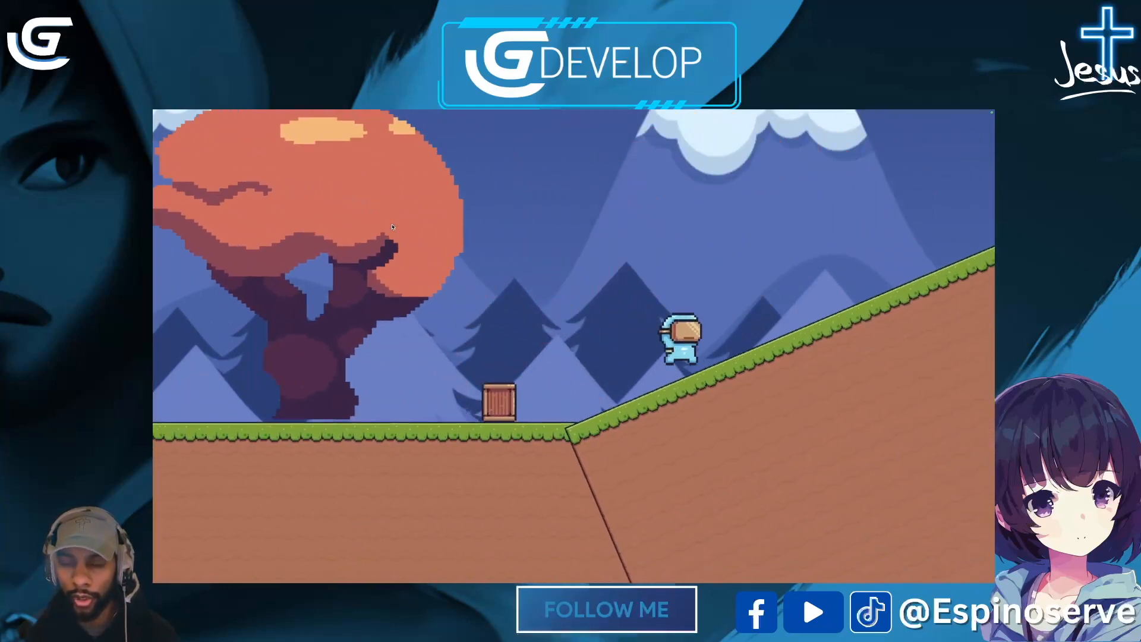
pyautogui.press('space')
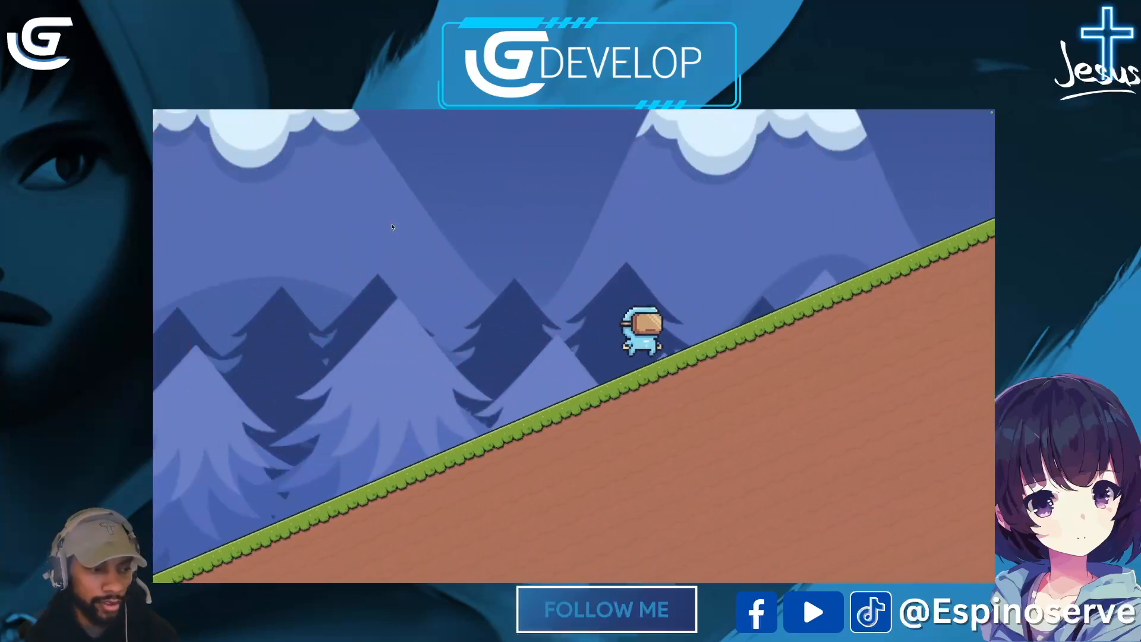
pyautogui.press('Right')
pyautogui.press('Right')
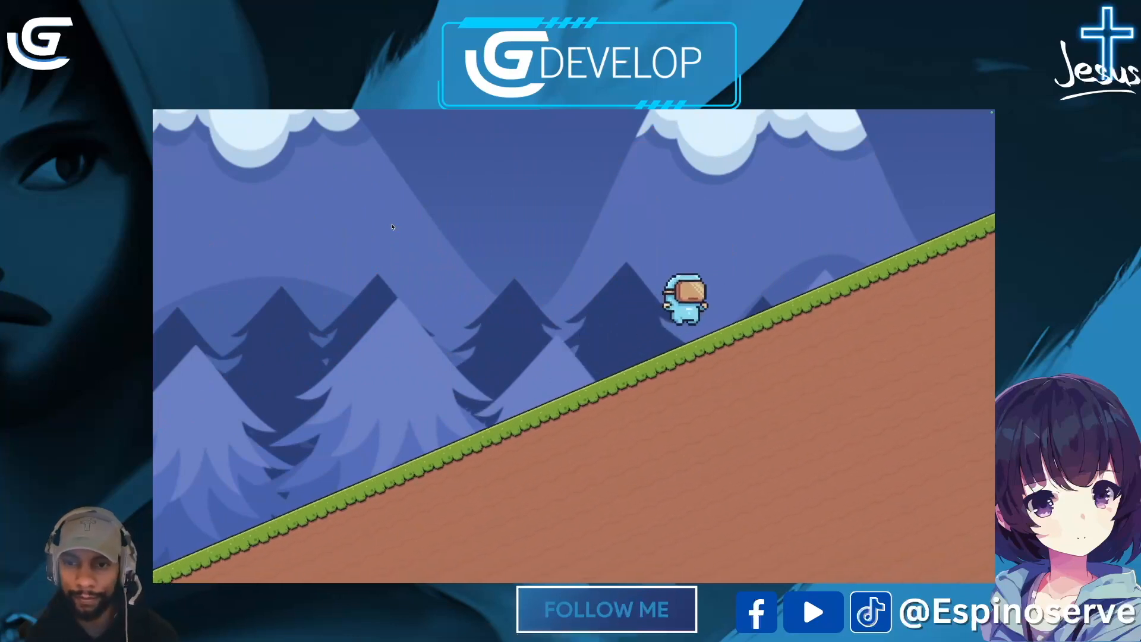
pyautogui.press('Right')
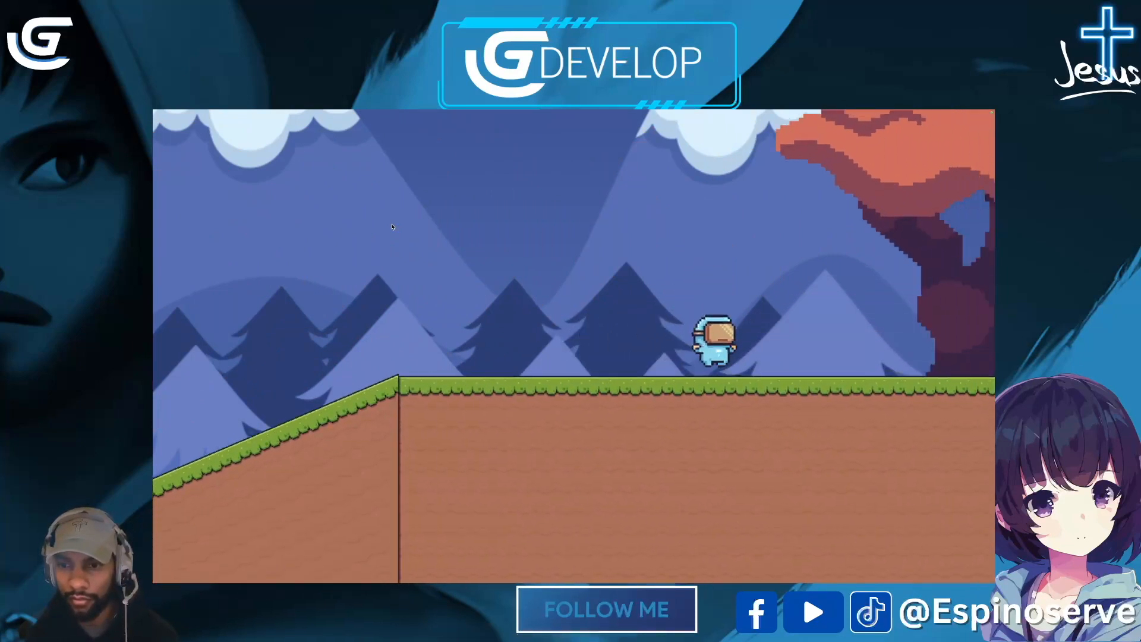
pyautogui.press('space')
pyautogui.press('Right')
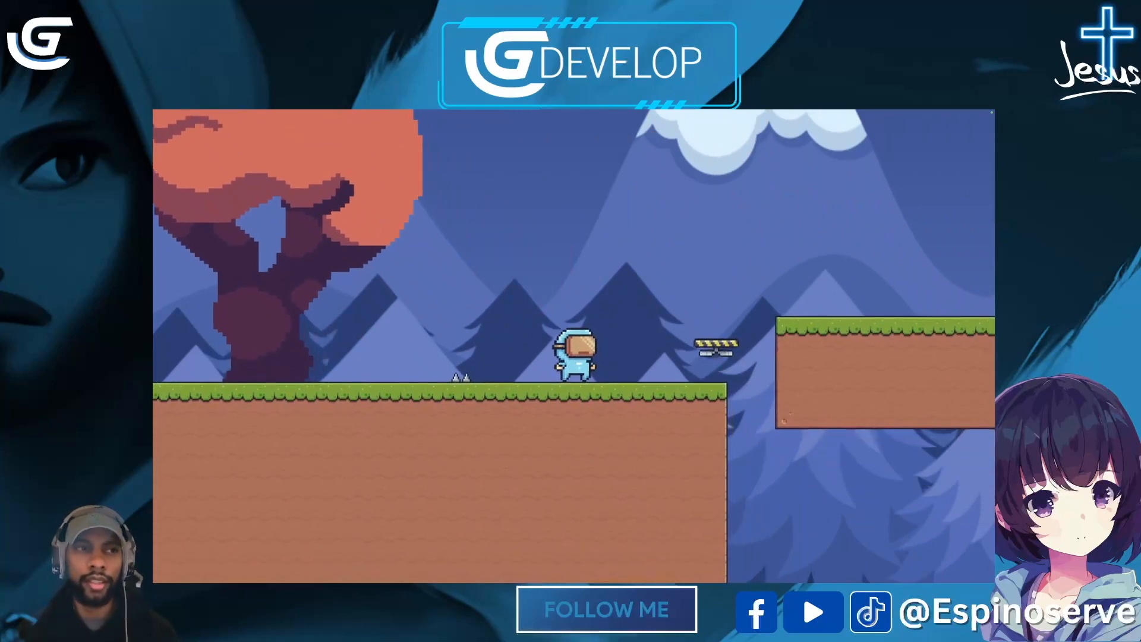
pyautogui.moveTo(173, 111)
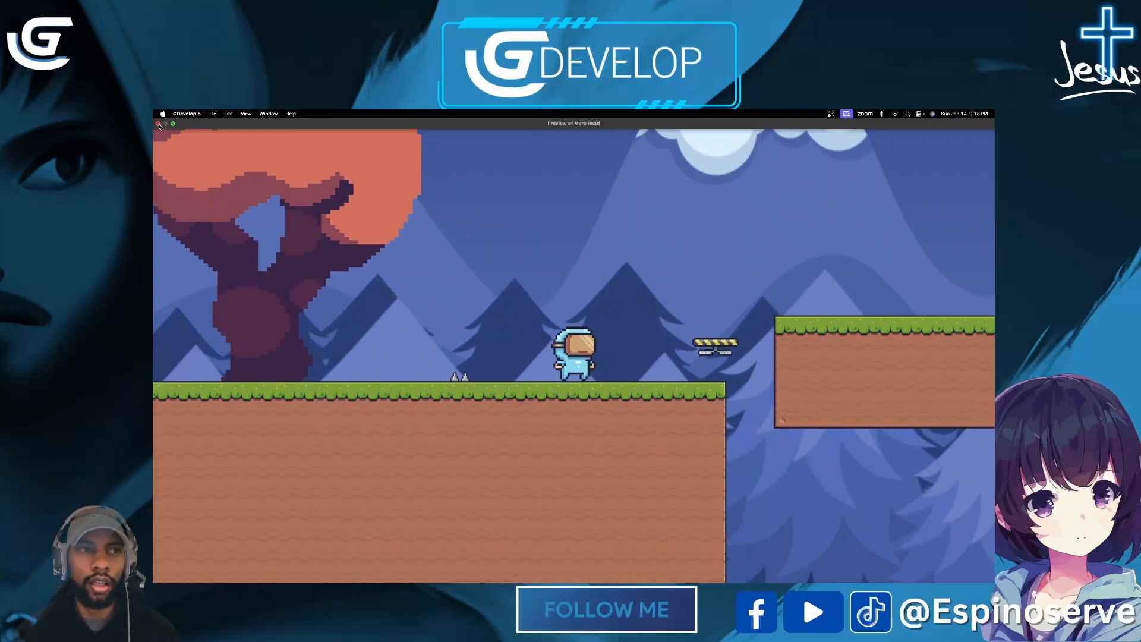
pyautogui.click(158, 125)
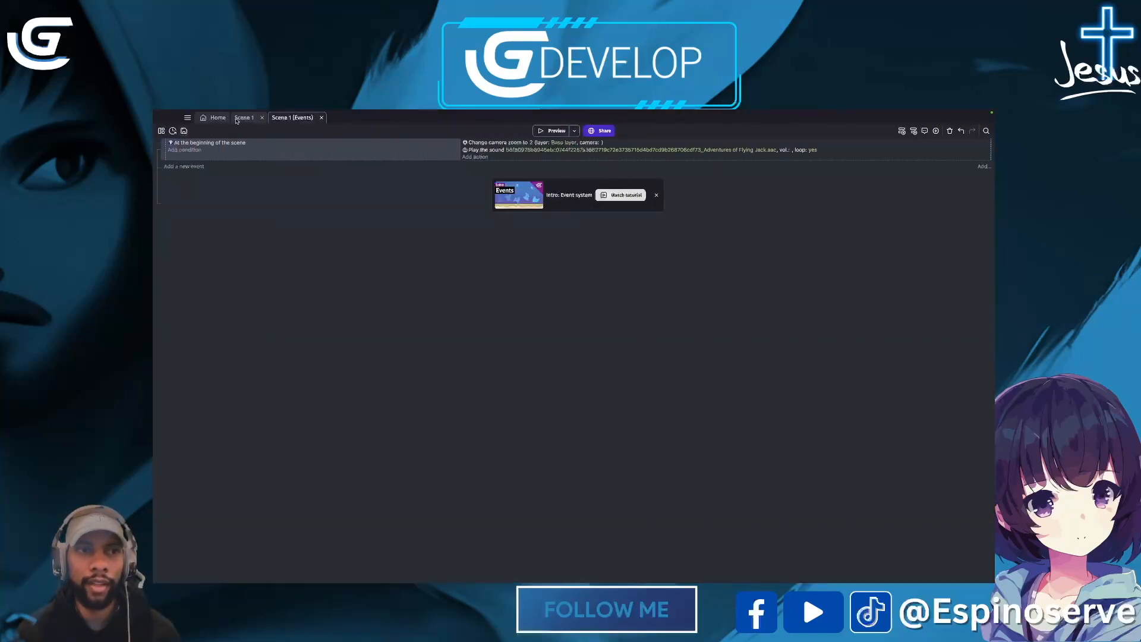
# Step: Return to the Scene 1 layout and bring the start of the level into view
pyautogui.click(244, 118)
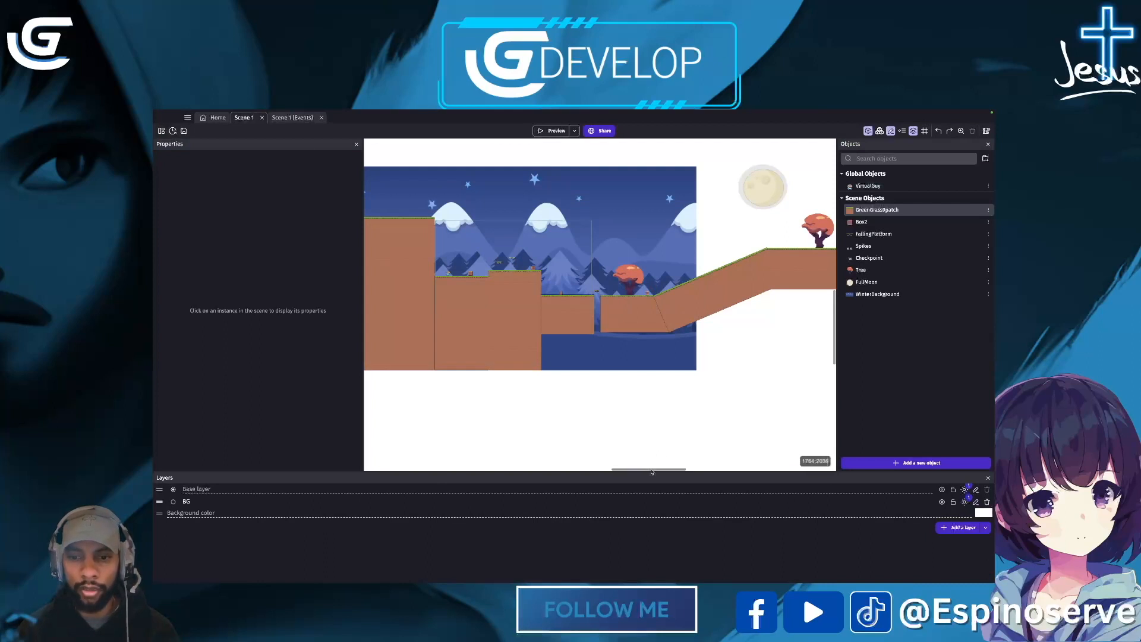
pyautogui.moveTo(652, 471); pyautogui.dragTo(613, 470)
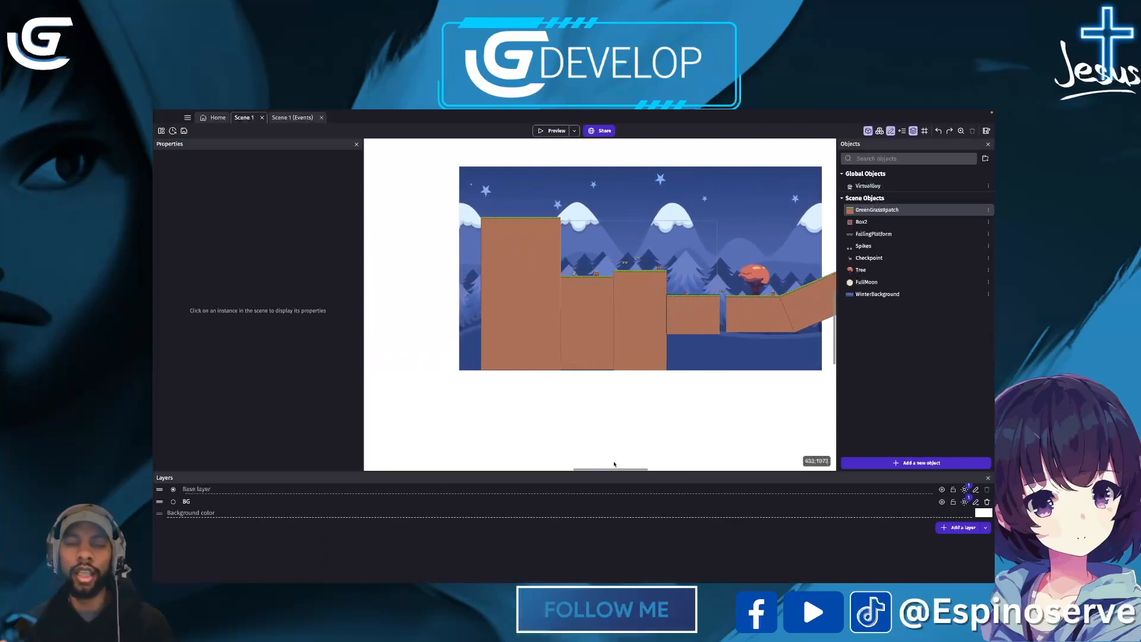